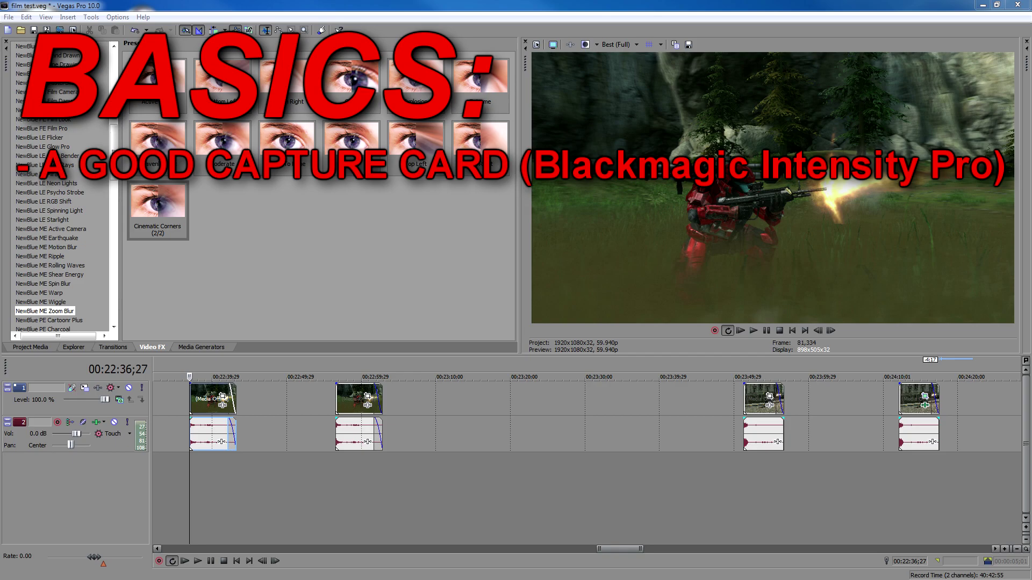
Preview the first, second and third clips, ending at the second clip's start.
click(340, 399)
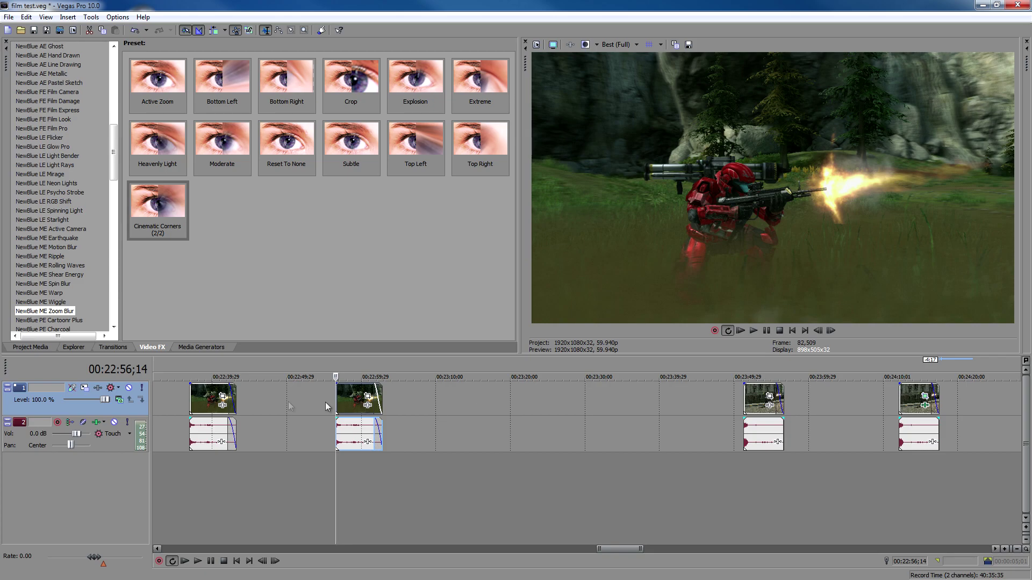
click(196, 404)
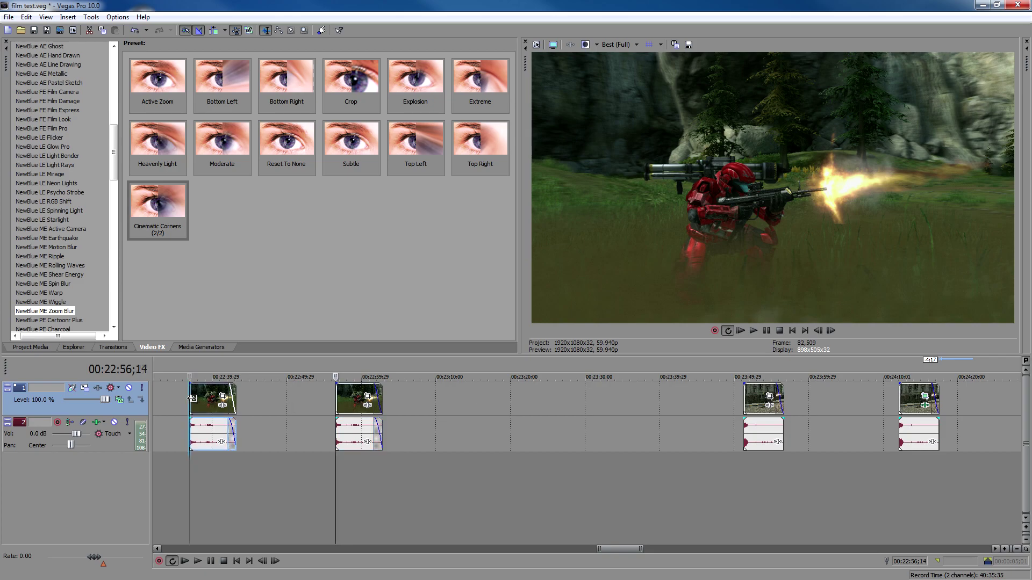
click(340, 403)
click(192, 401)
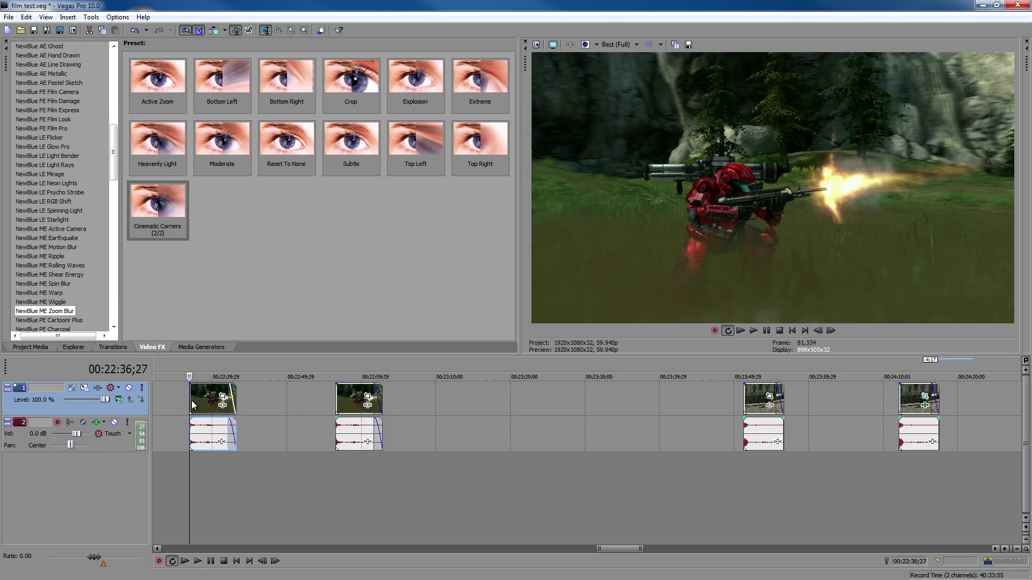
click(336, 402)
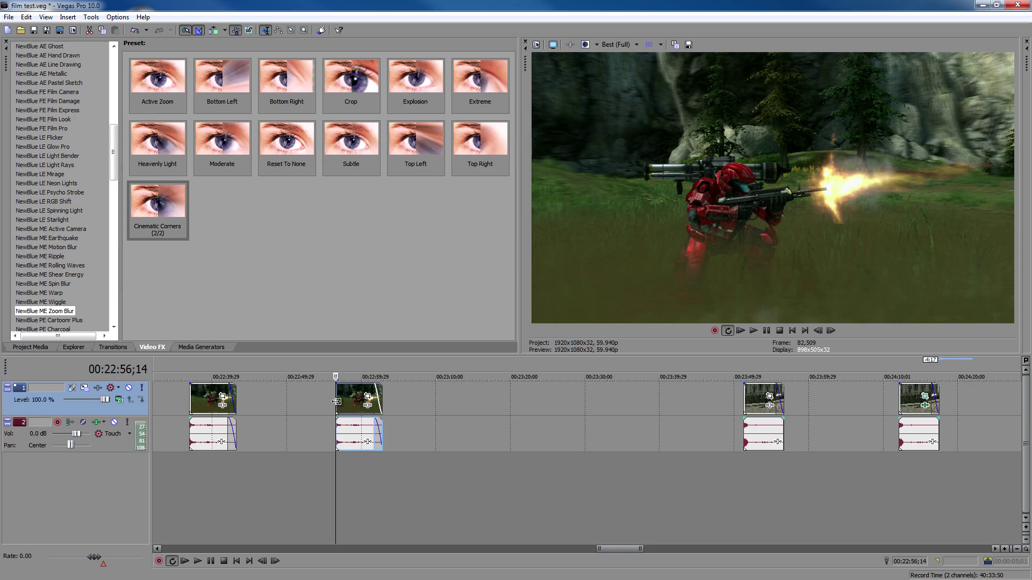
click(744, 398)
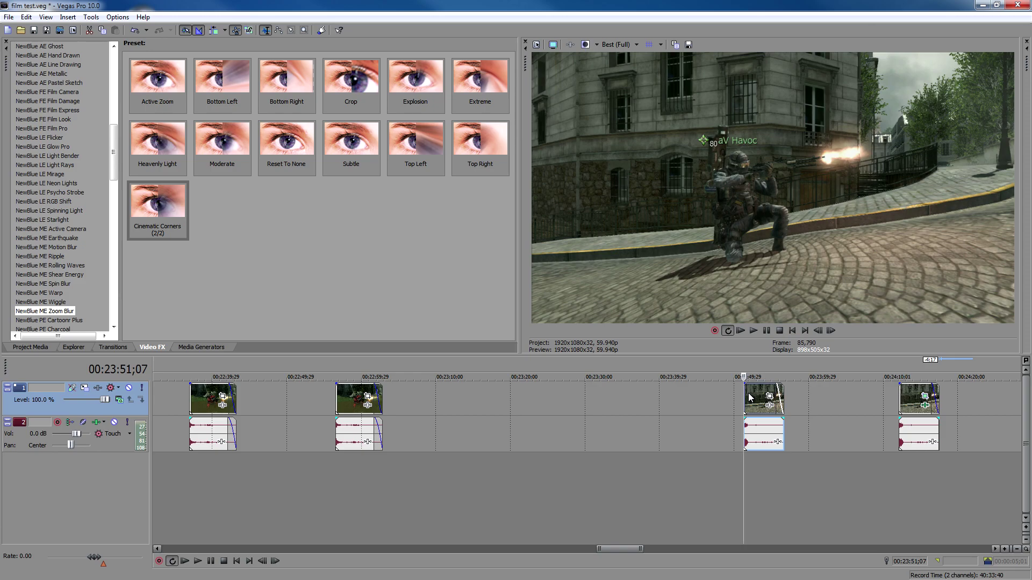
click(337, 399)
click(336, 399)
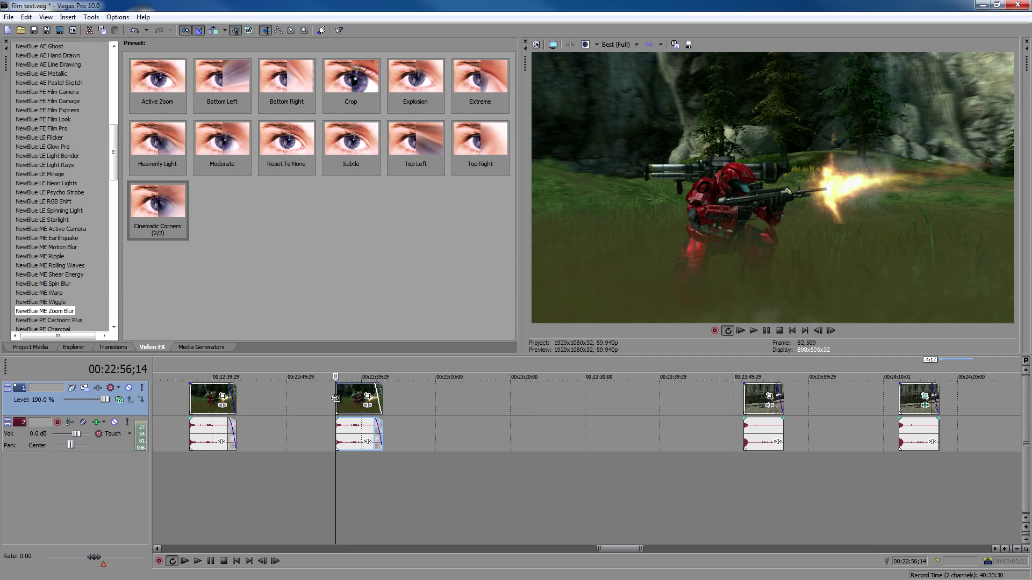
Give the second clip the Widescreen 2:3:5 (from center) Pan/Crop preset and close the window.
click(368, 395)
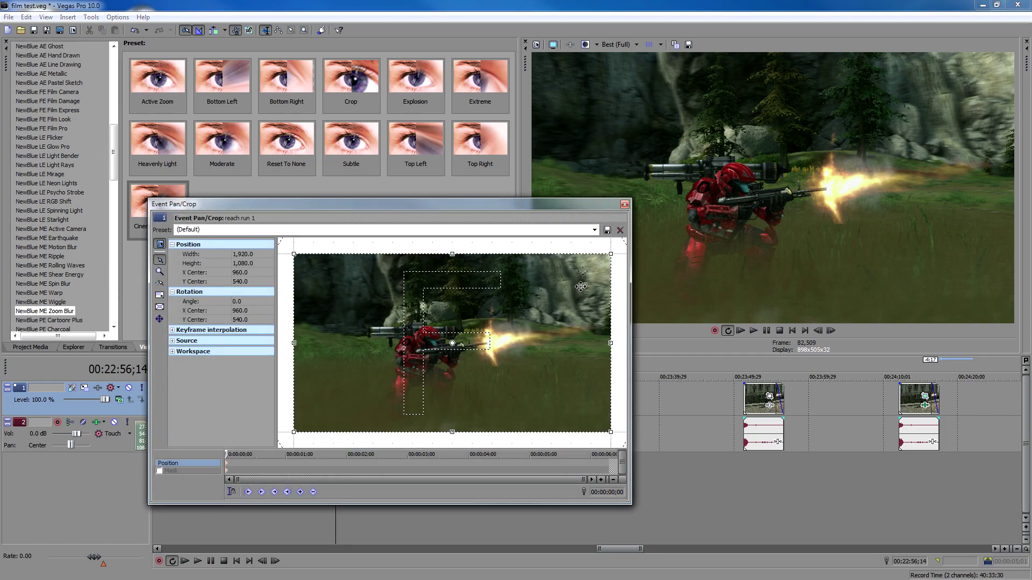
click(595, 230)
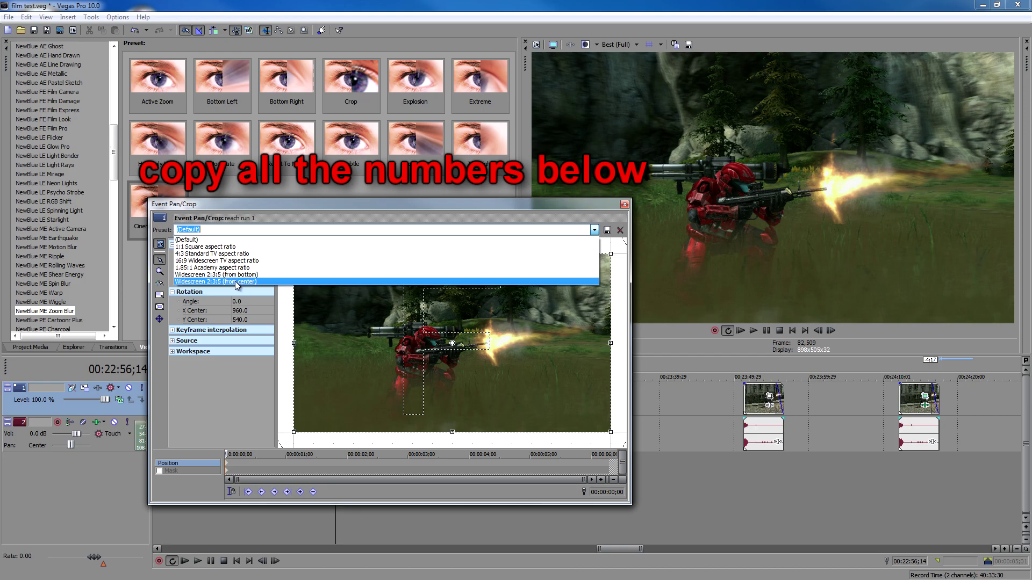
click(235, 282)
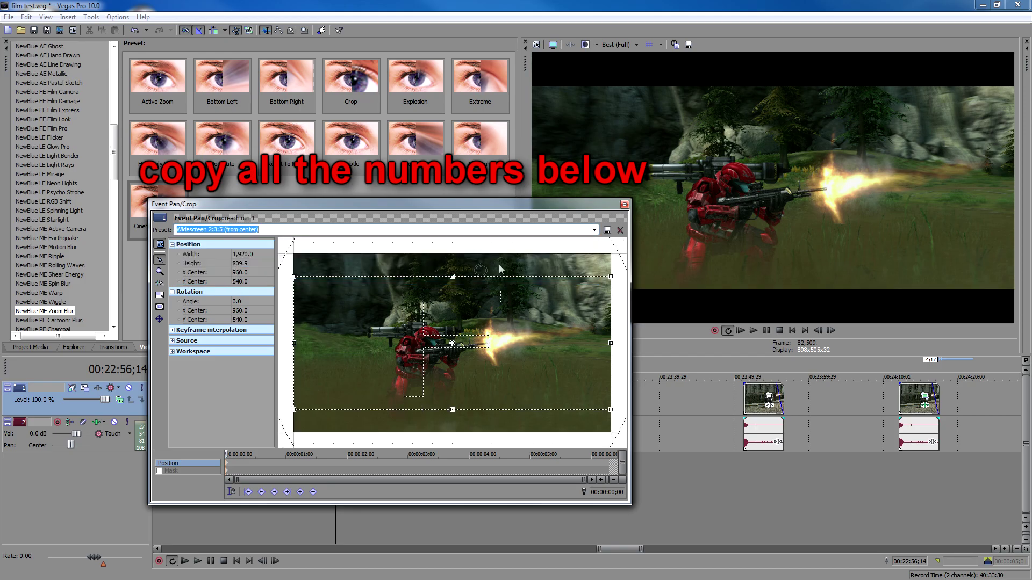
drag(589, 210, 471, 215)
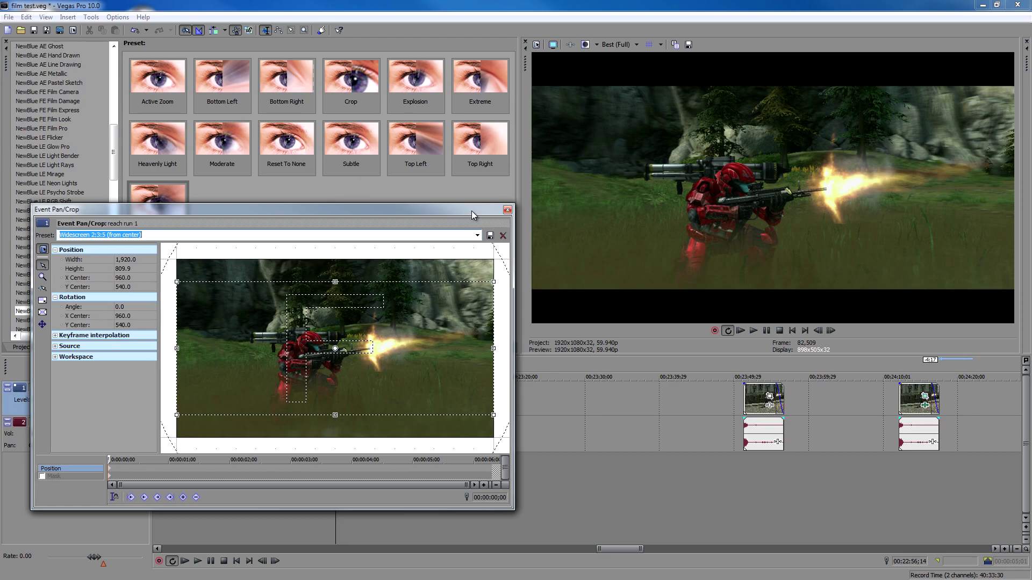
click(507, 210)
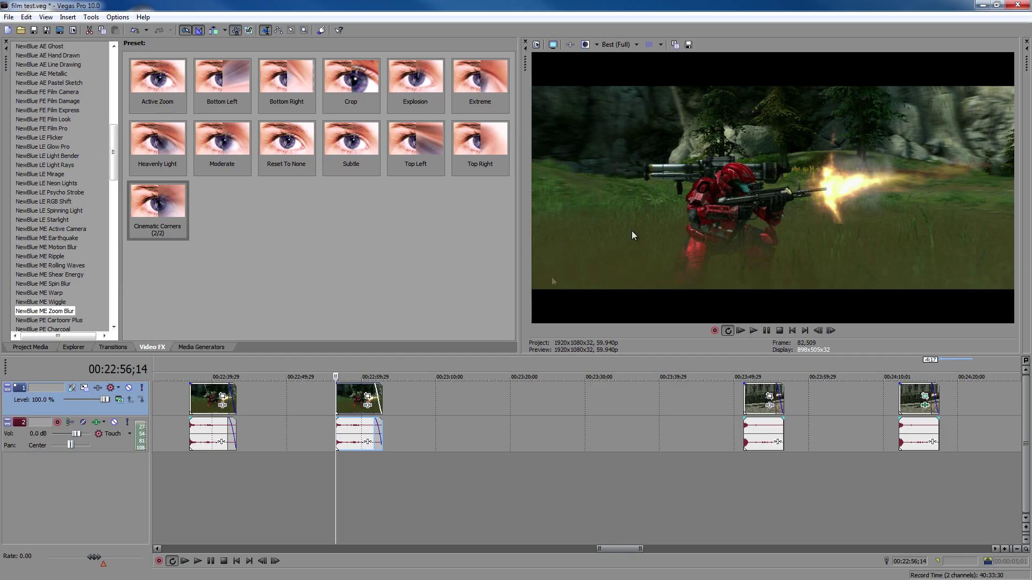
Insert a top video track with the Cinematic Corners gradient aligned to the first clip.
right_click(21, 393)
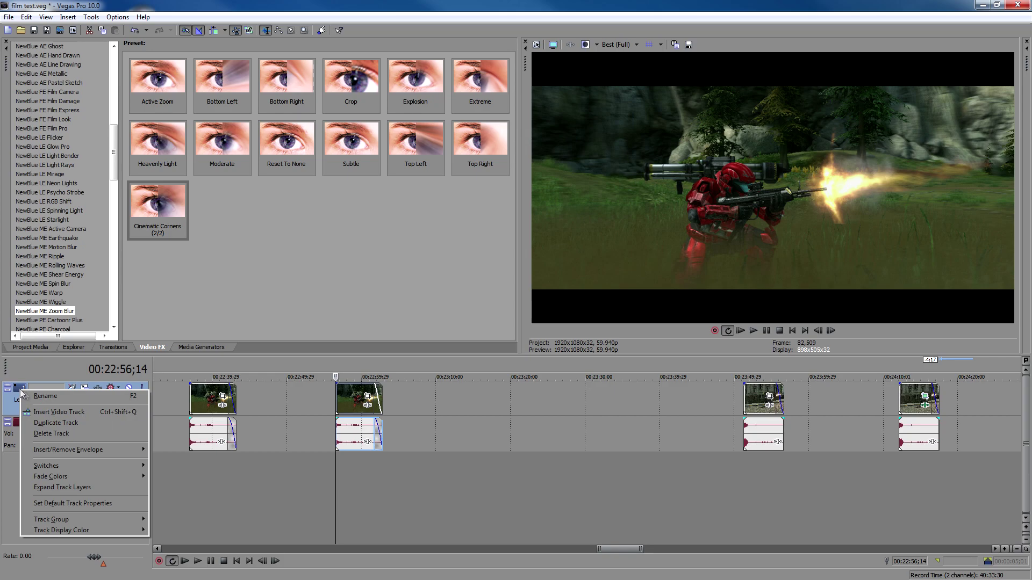
click(54, 412)
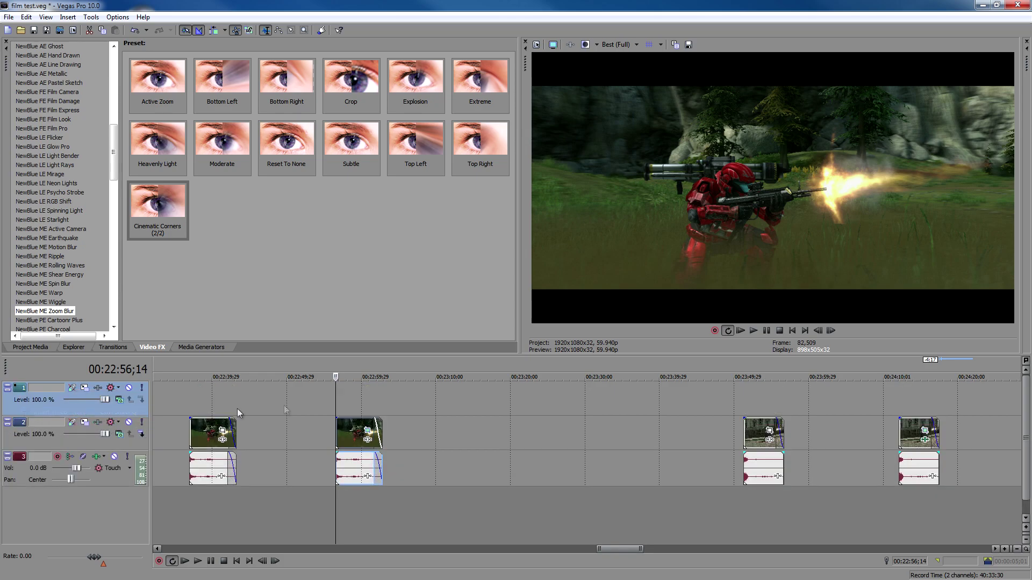
click(208, 347)
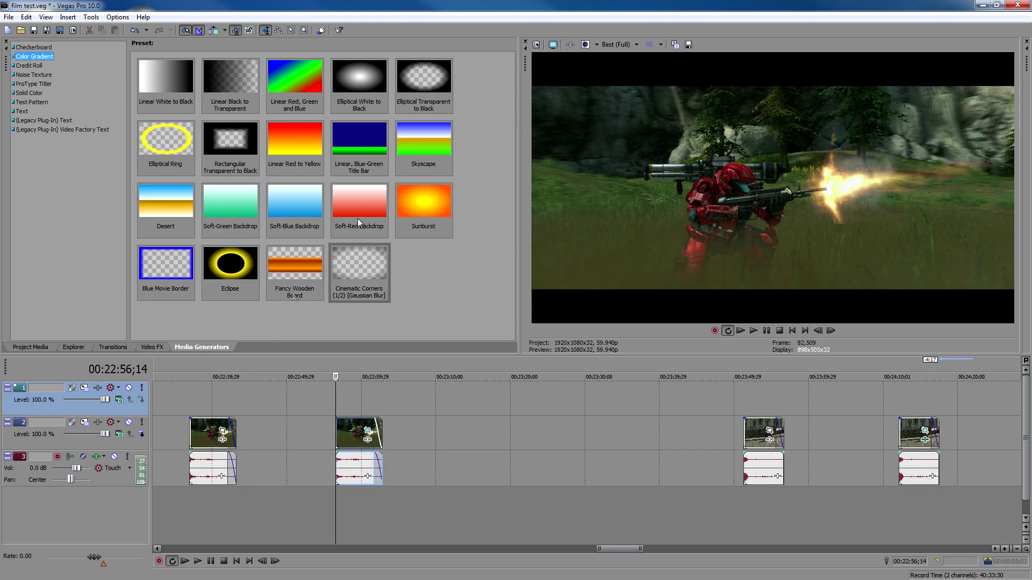
click(430, 79)
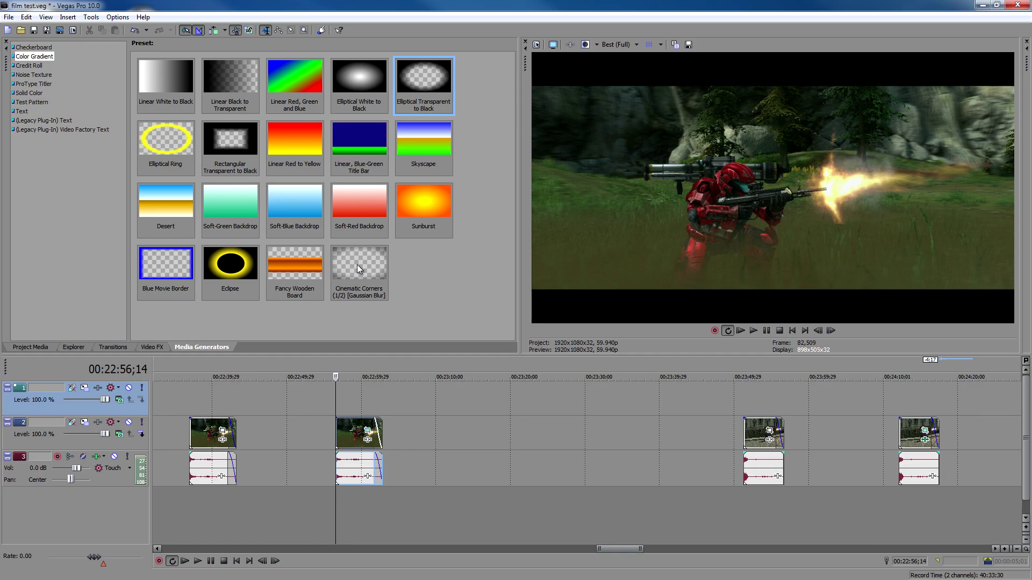
drag(356, 261, 343, 401)
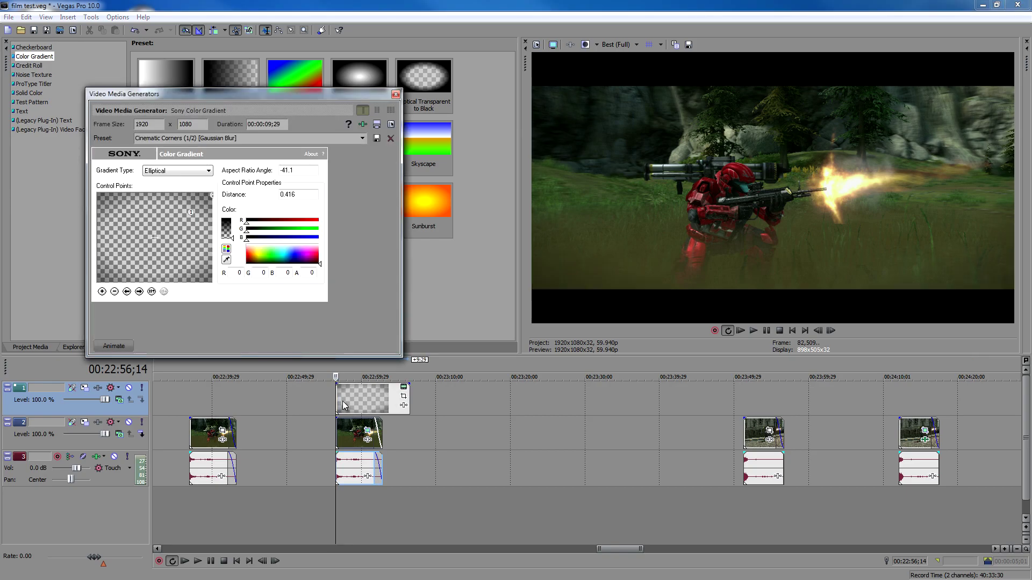
drag(363, 397, 212, 402)
Toggle the vignette track on and off to compare, then close the gradient settings.
click(212, 402)
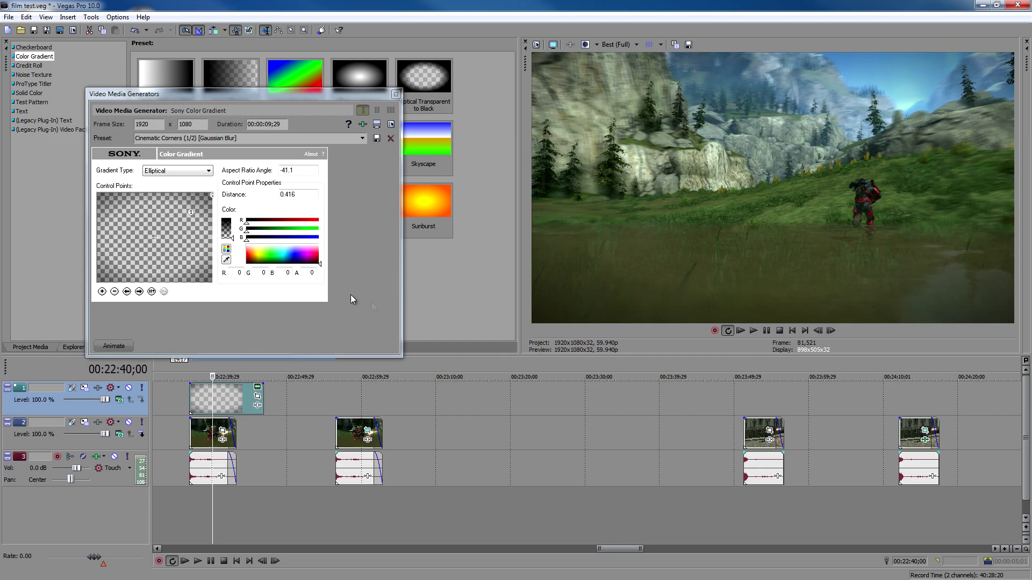
click(130, 389)
click(130, 389)
click(129, 389)
click(130, 389)
click(130, 389)
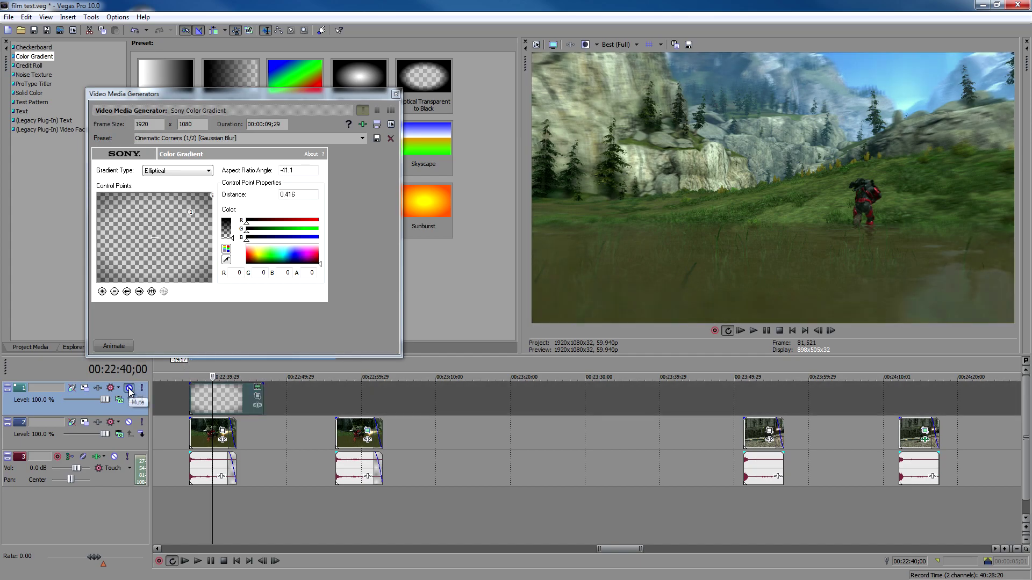
click(129, 389)
click(129, 389)
click(130, 389)
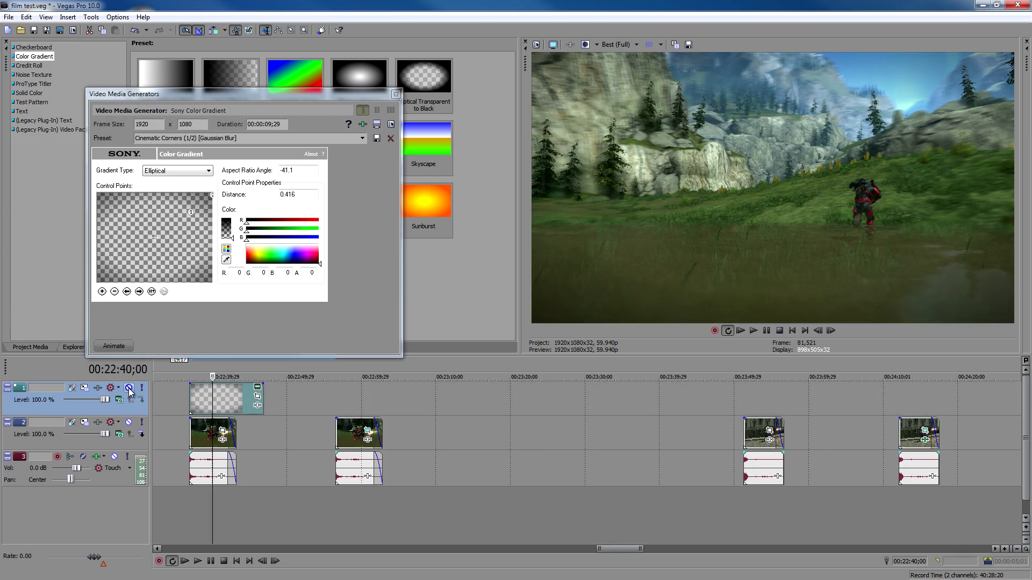
click(129, 389)
click(130, 389)
click(129, 389)
click(130, 389)
key(Escape)
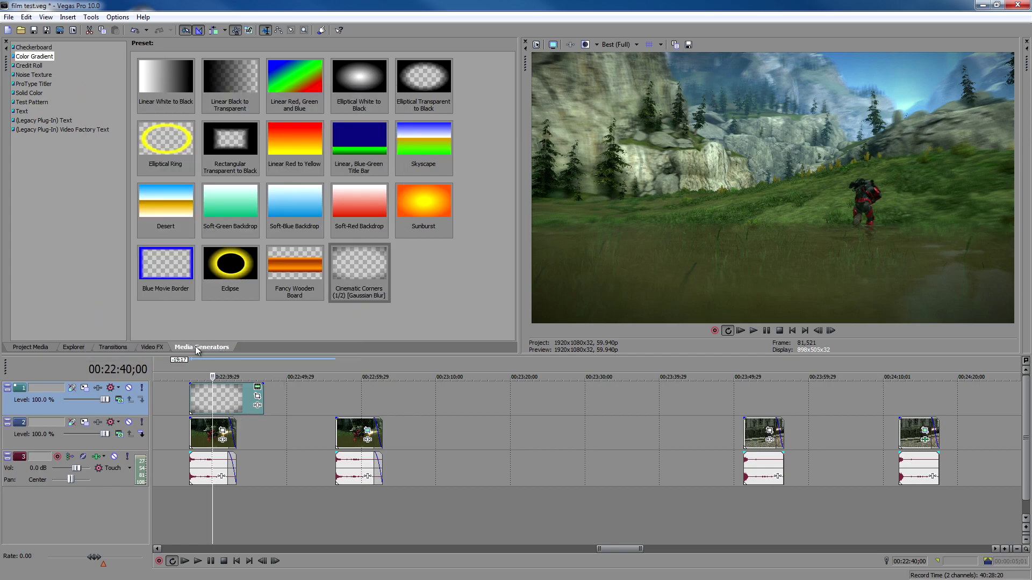
Drop NewBlue ME Zoom Blur's 'Cinematic Corners (2/2) [bright lighting]' preset onto the gradient event.
click(153, 347)
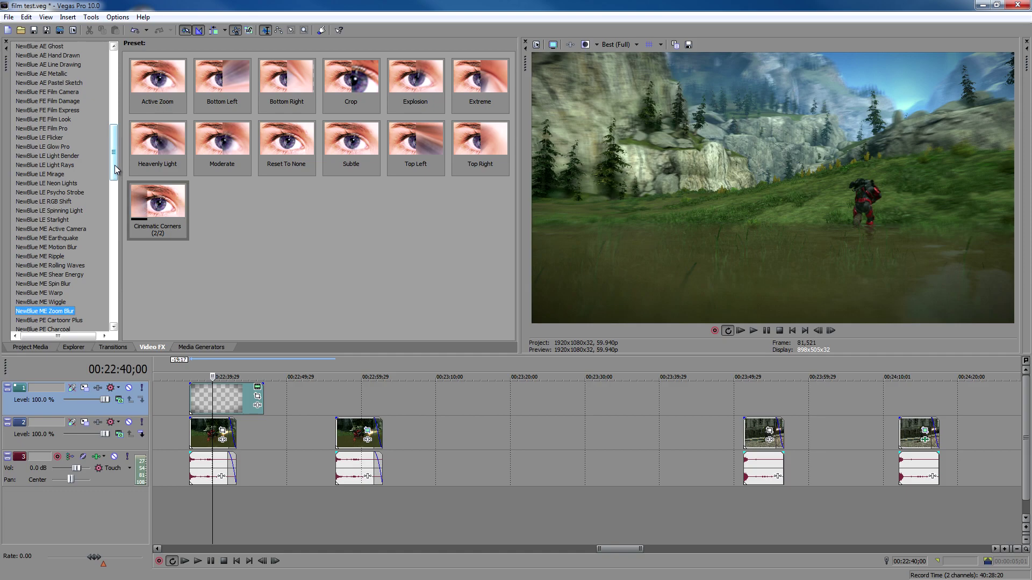
drag(114, 165, 120, 188)
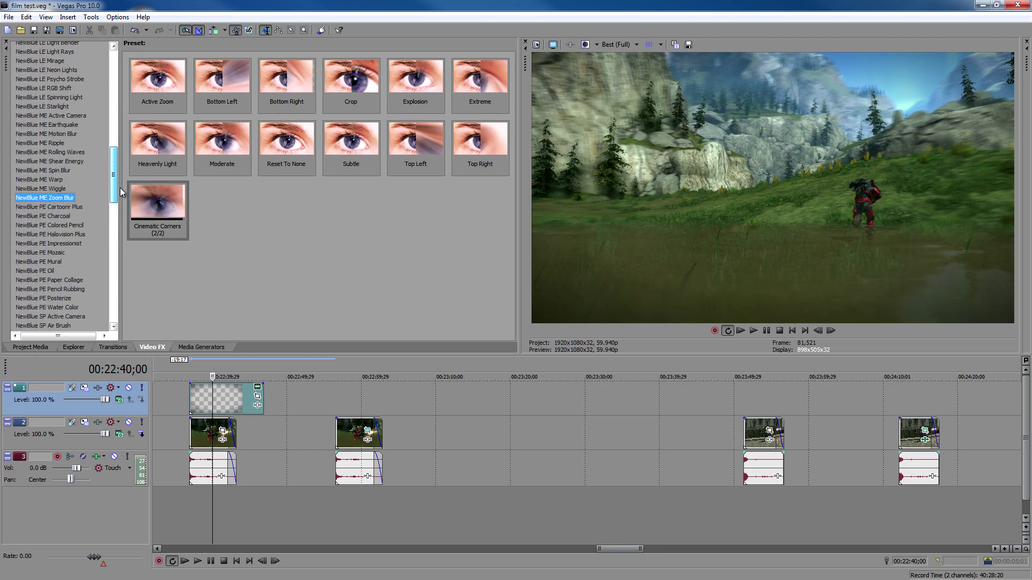
click(41, 208)
click(41, 199)
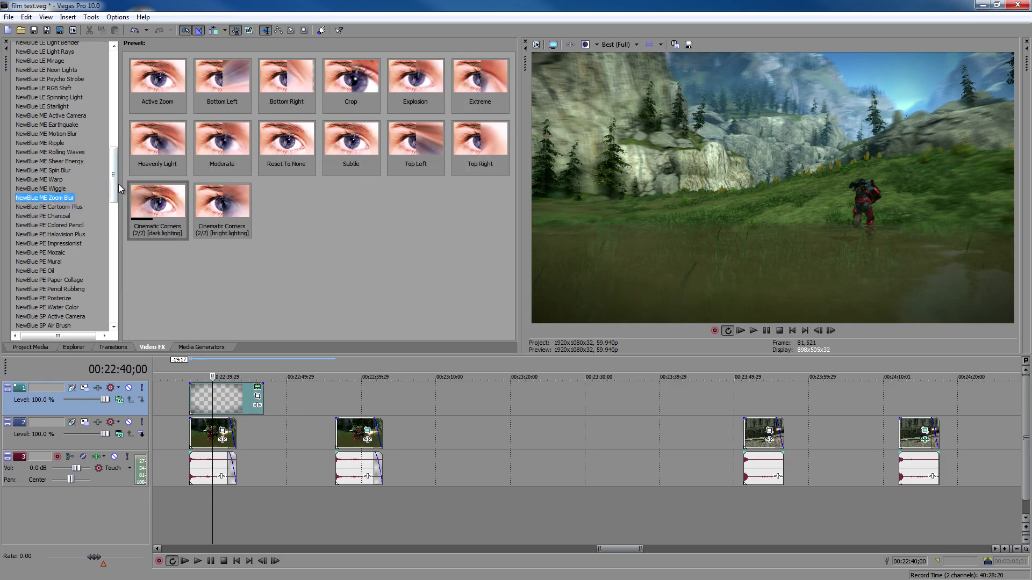
drag(119, 184, 134, 54)
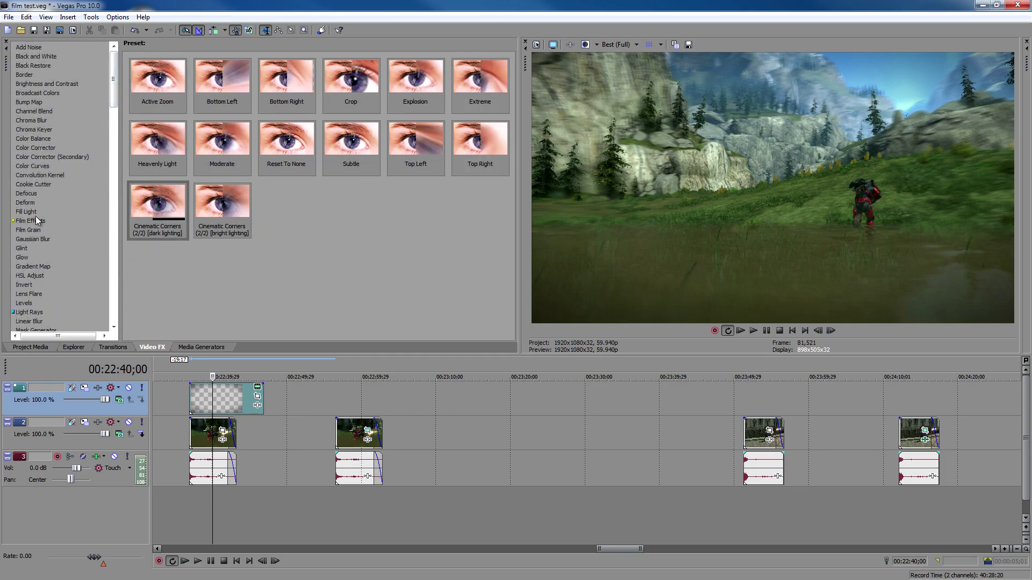
click(32, 240)
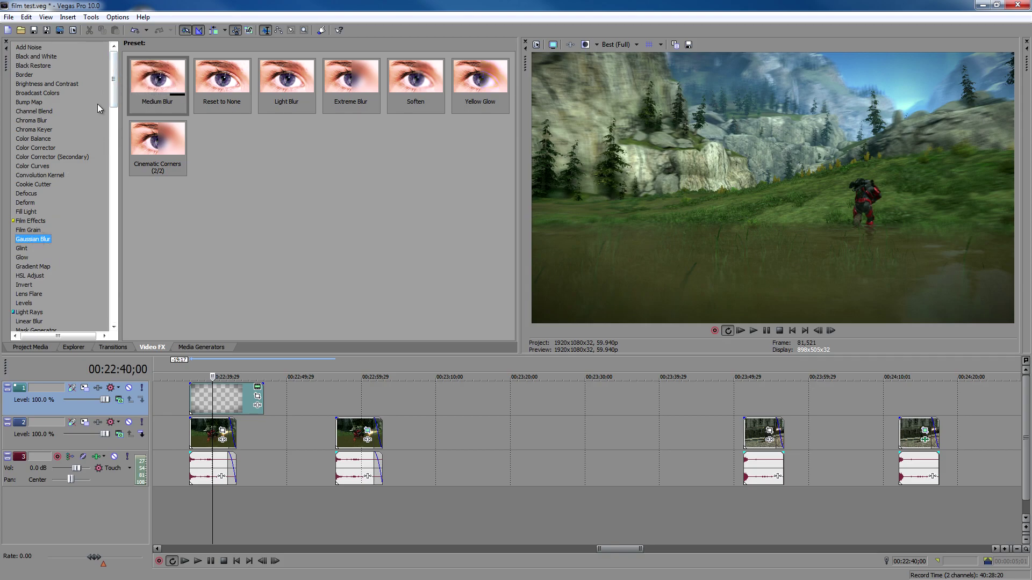
drag(112, 74, 111, 183)
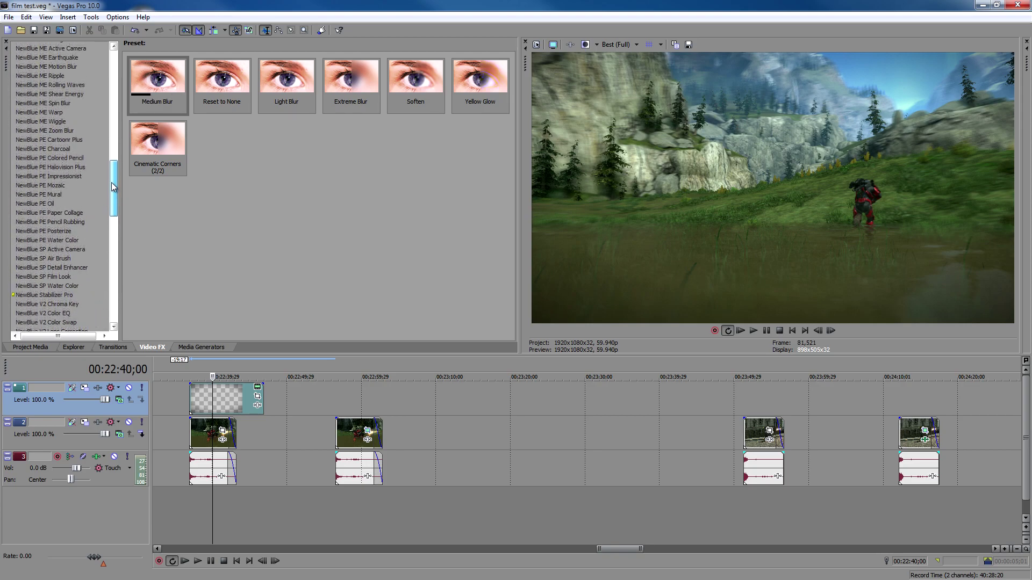
click(58, 131)
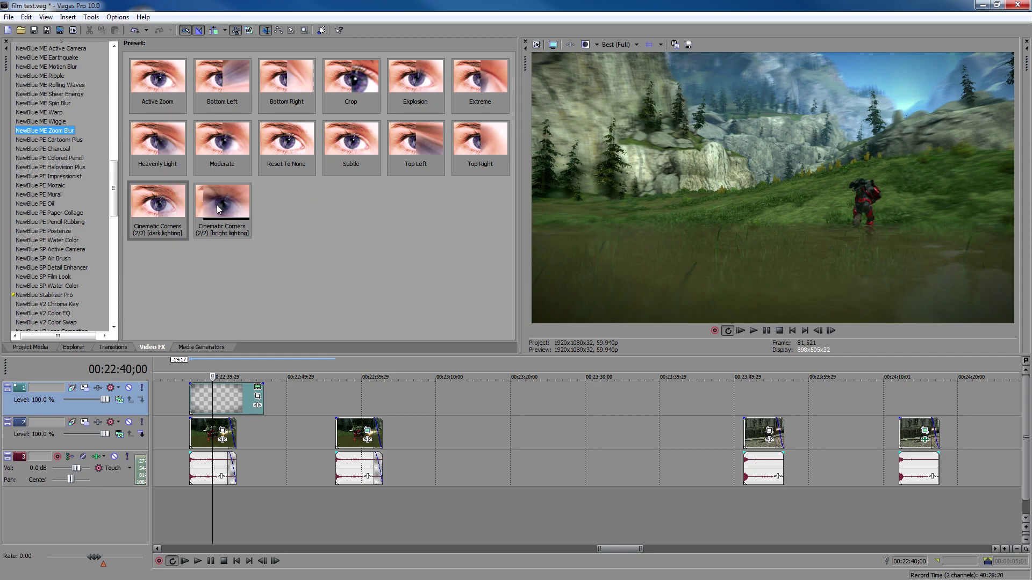
drag(218, 209, 220, 398)
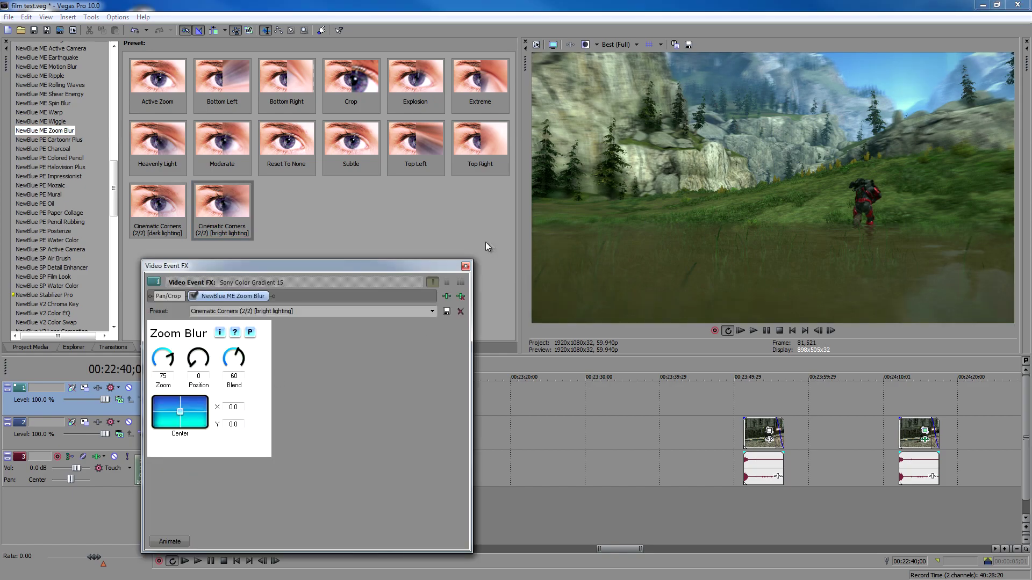
drag(217, 268, 245, 249)
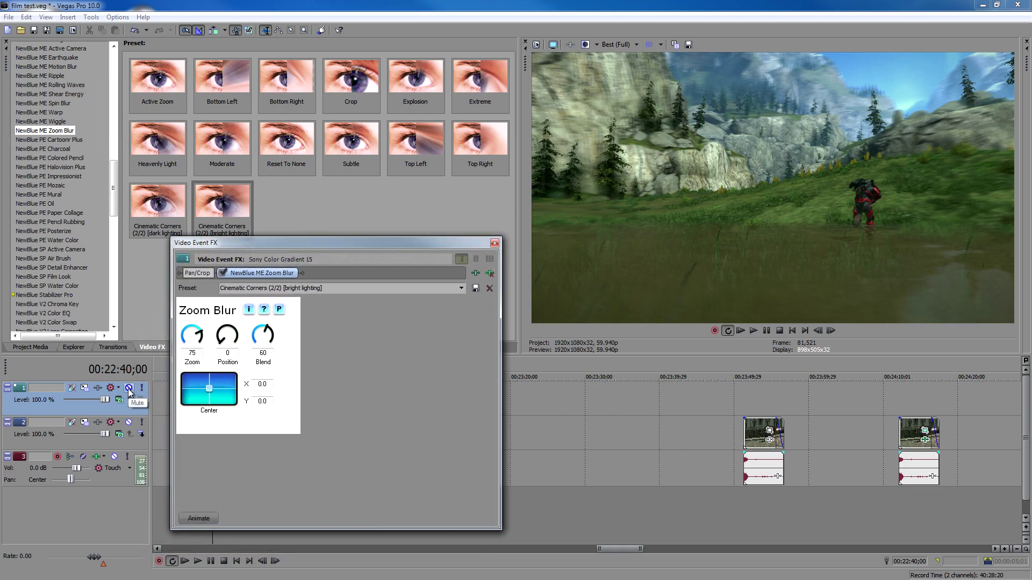
click(129, 388)
click(129, 388)
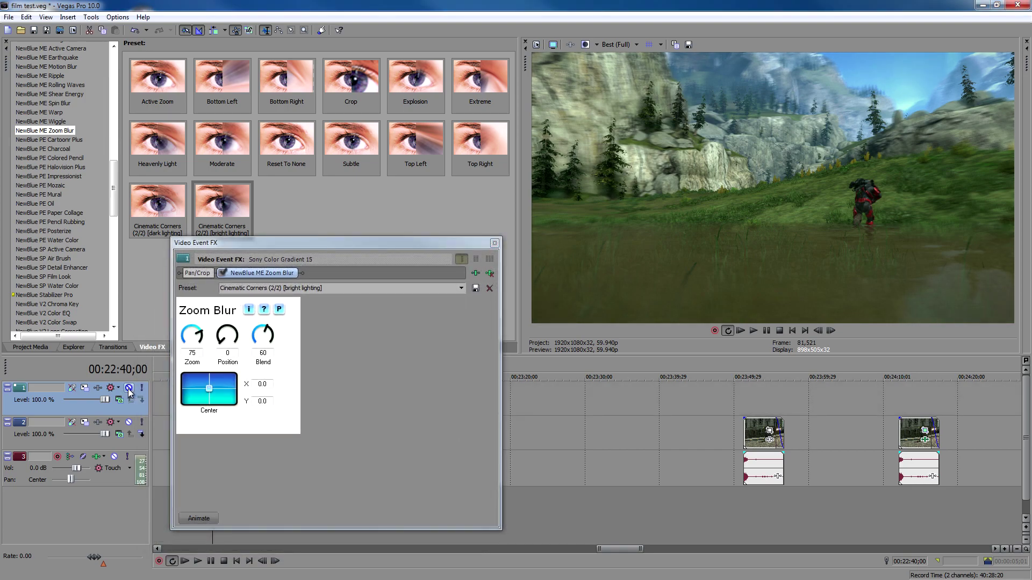
click(129, 388)
click(129, 389)
click(129, 388)
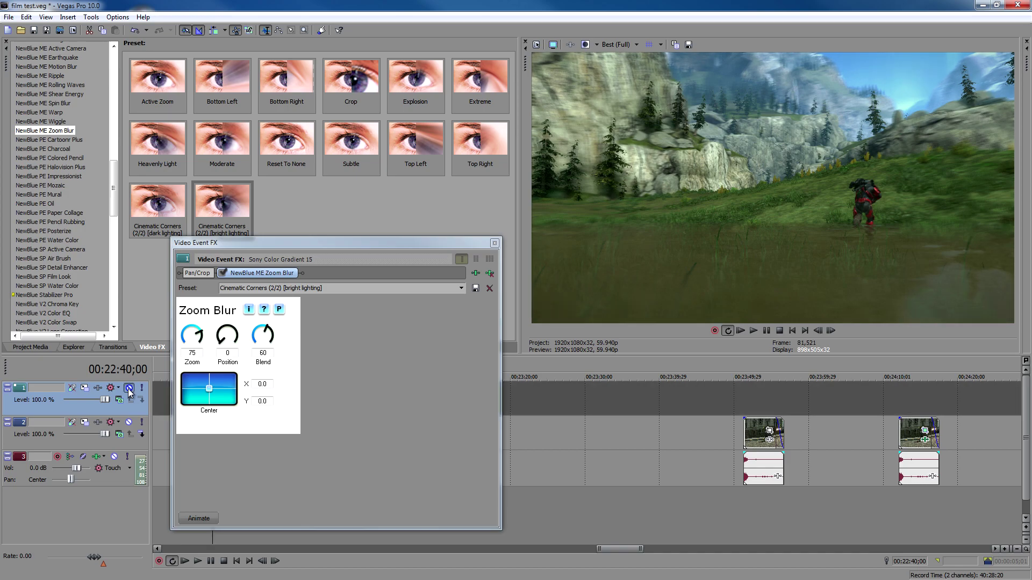
click(129, 389)
click(129, 389)
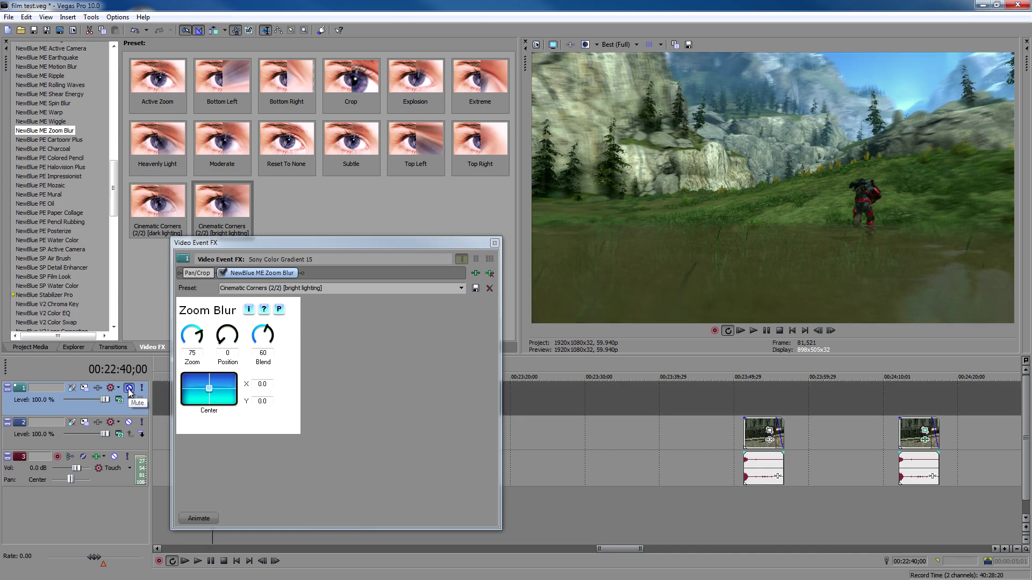
click(129, 388)
click(129, 389)
click(129, 388)
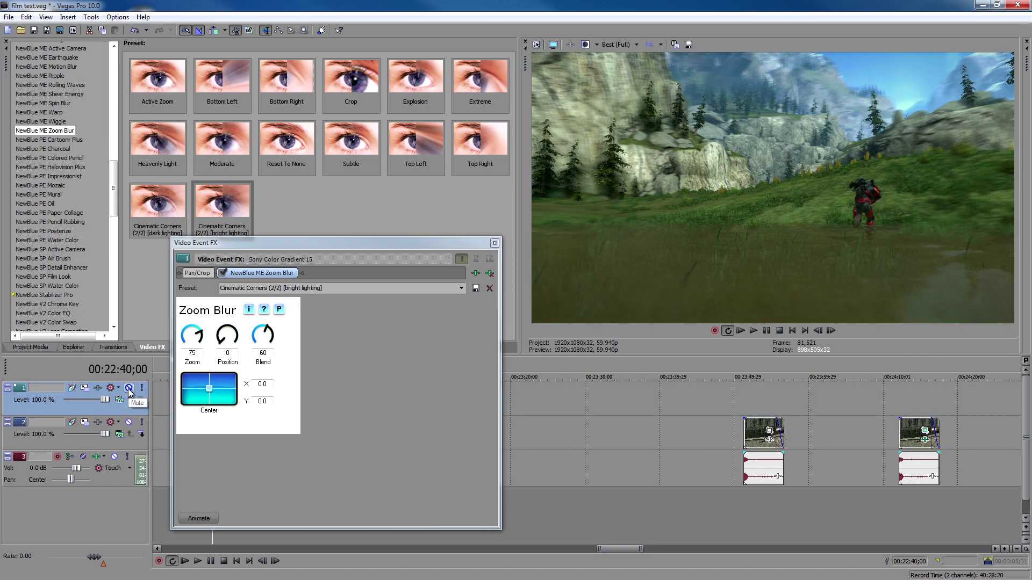
click(129, 388)
click(129, 389)
click(129, 388)
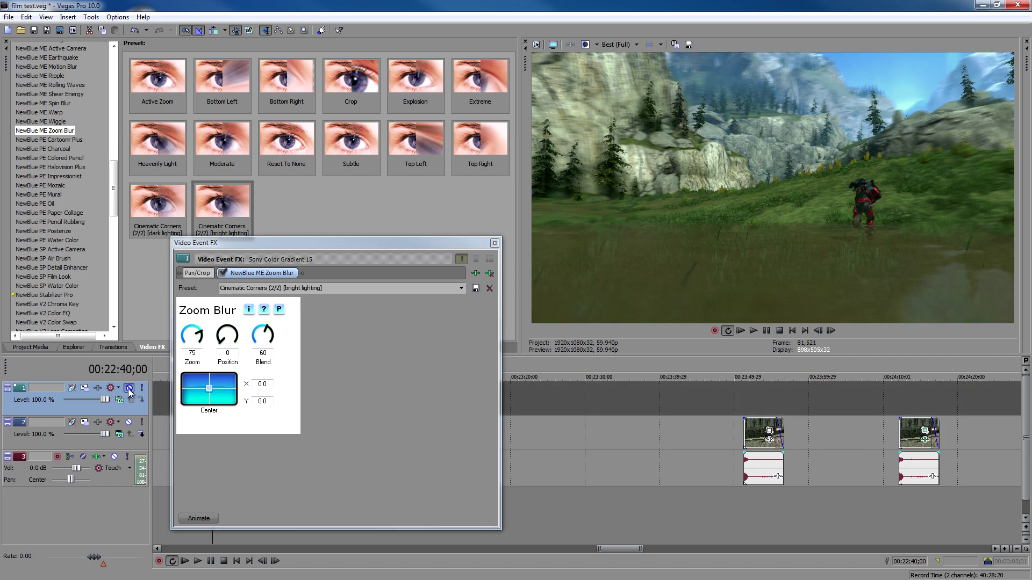
click(129, 388)
click(129, 388)
click(129, 389)
click(129, 389)
Re-enable track 1, slide the gradient to start with the second clip, and close Event FX.
click(129, 389)
drag(412, 247, 347, 509)
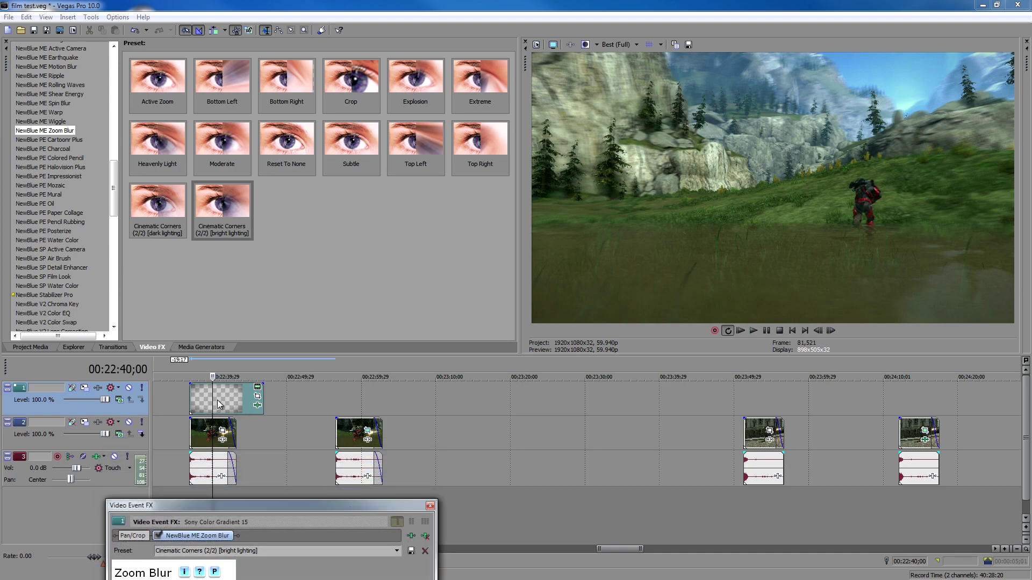
drag(200, 402, 332, 405)
click(336, 404)
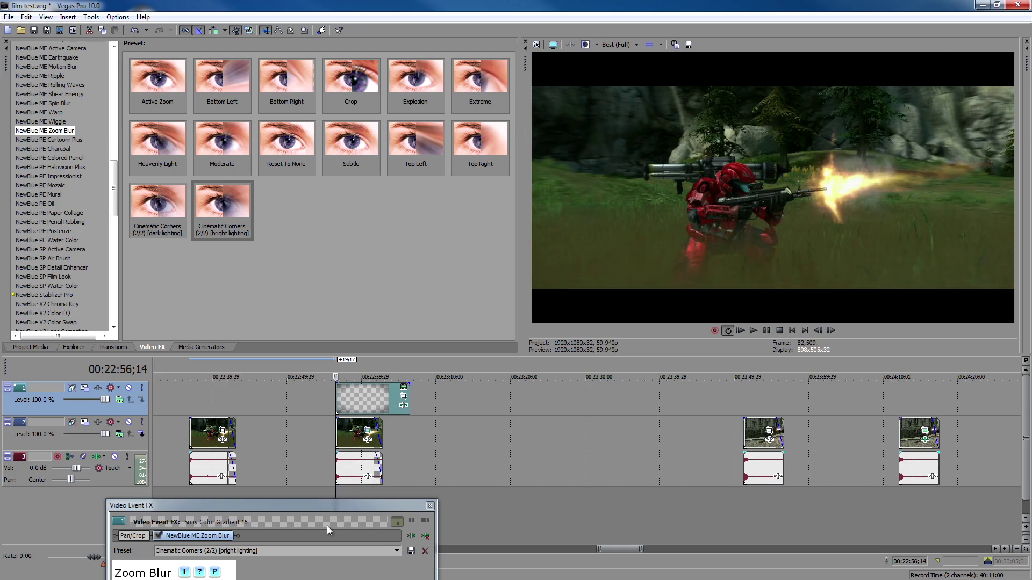
drag(325, 511, 324, 261)
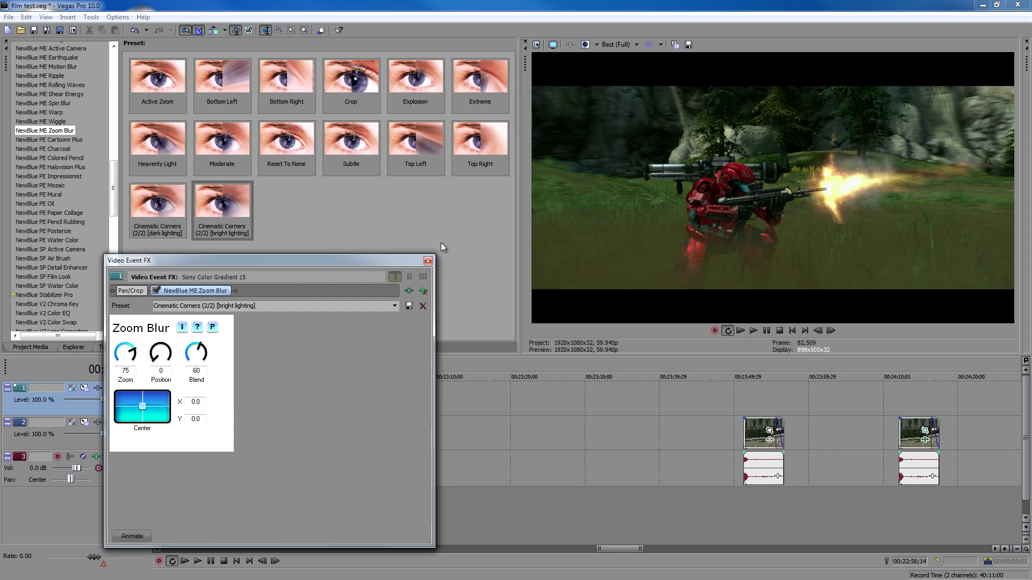
click(428, 261)
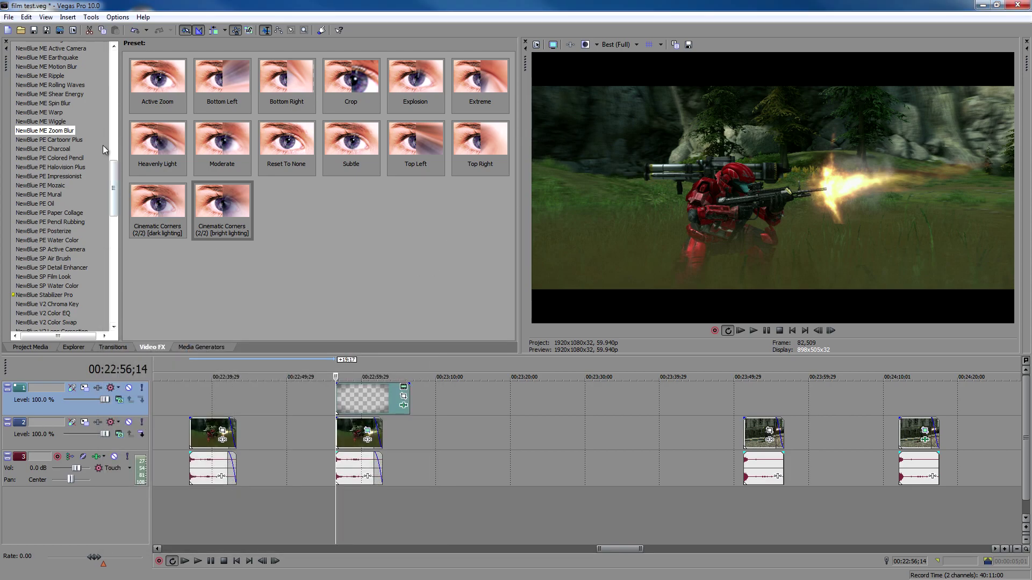
Drop the Deform 'Widescreen 2:3:5 Compression' preset onto the gradient overlay event.
drag(114, 183, 114, 74)
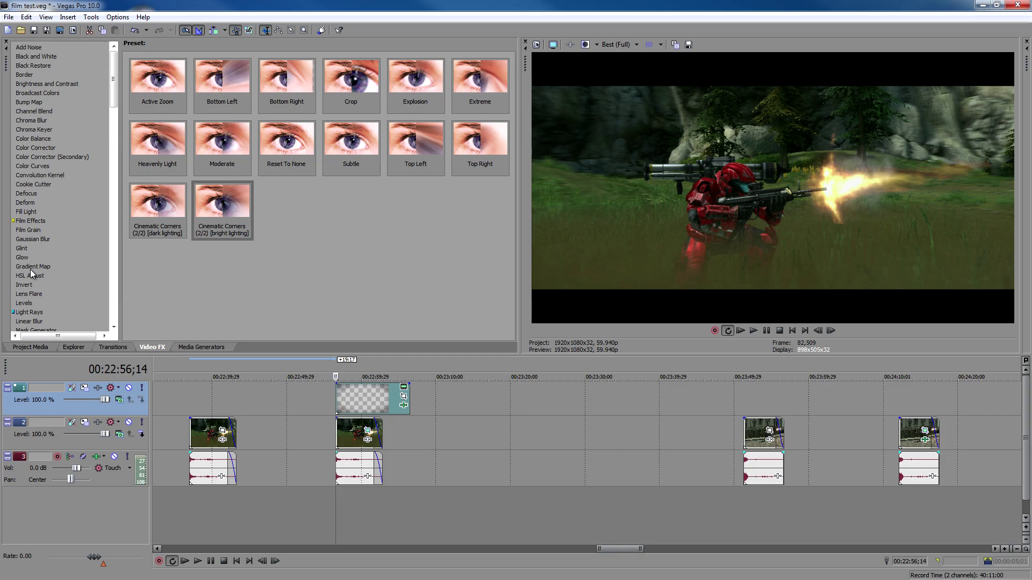
click(27, 203)
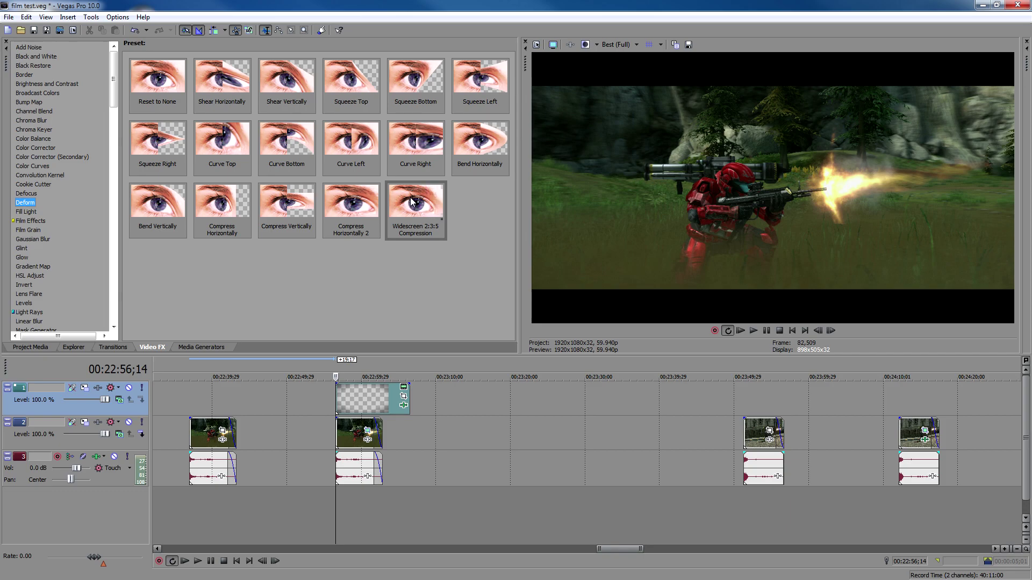
drag(412, 202, 368, 405)
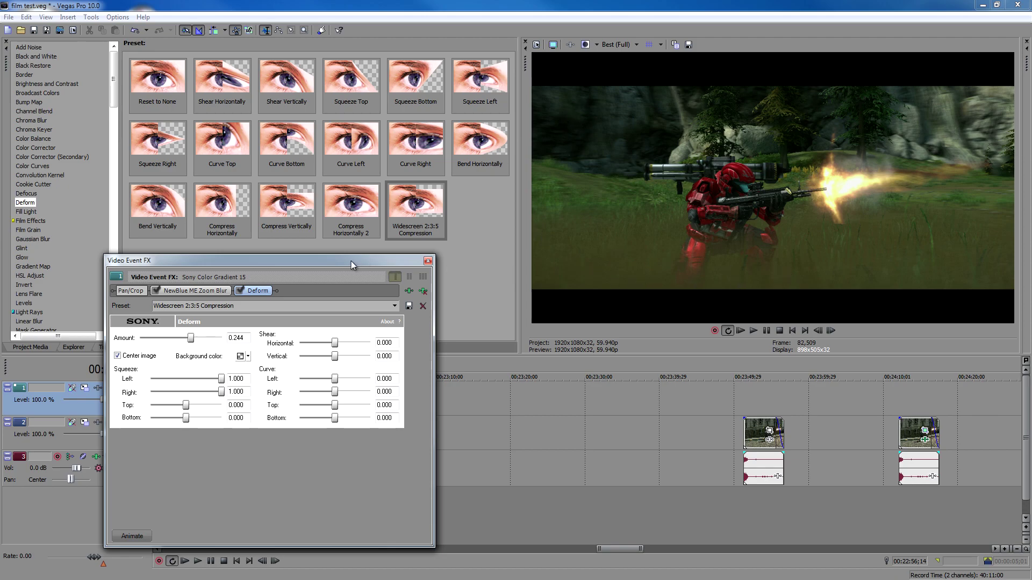
Toggle track 1 repeatedly to compare the overlay, then show the NewBlue ME Zoom Blur settings.
drag(351, 261, 411, 253)
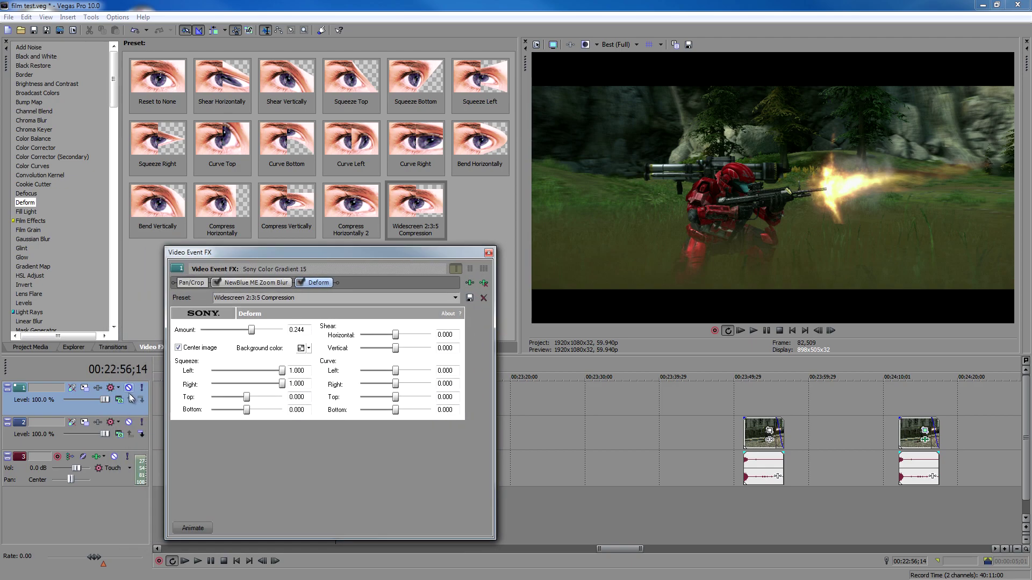
click(129, 388)
click(129, 389)
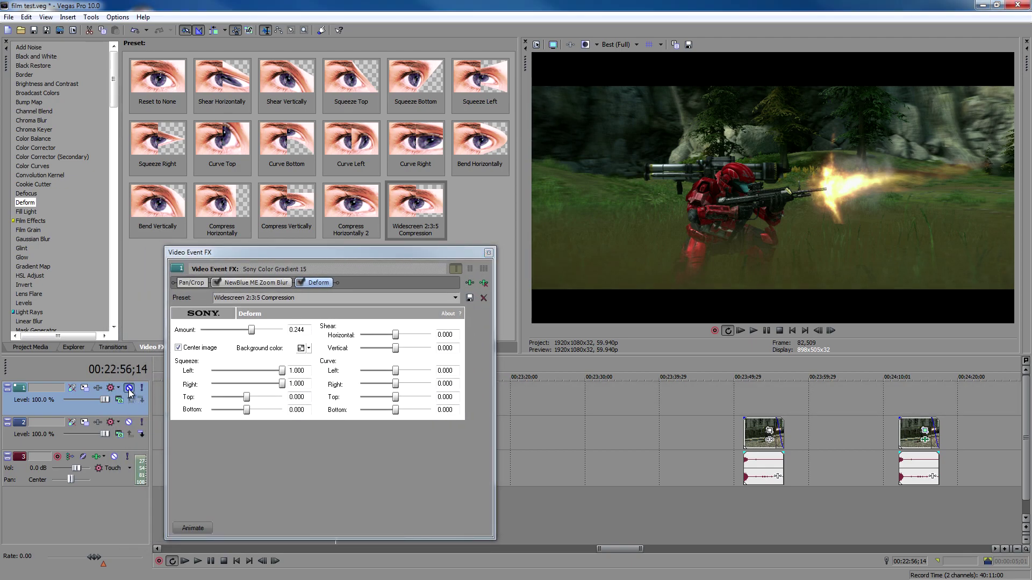
click(129, 389)
click(129, 388)
click(129, 388)
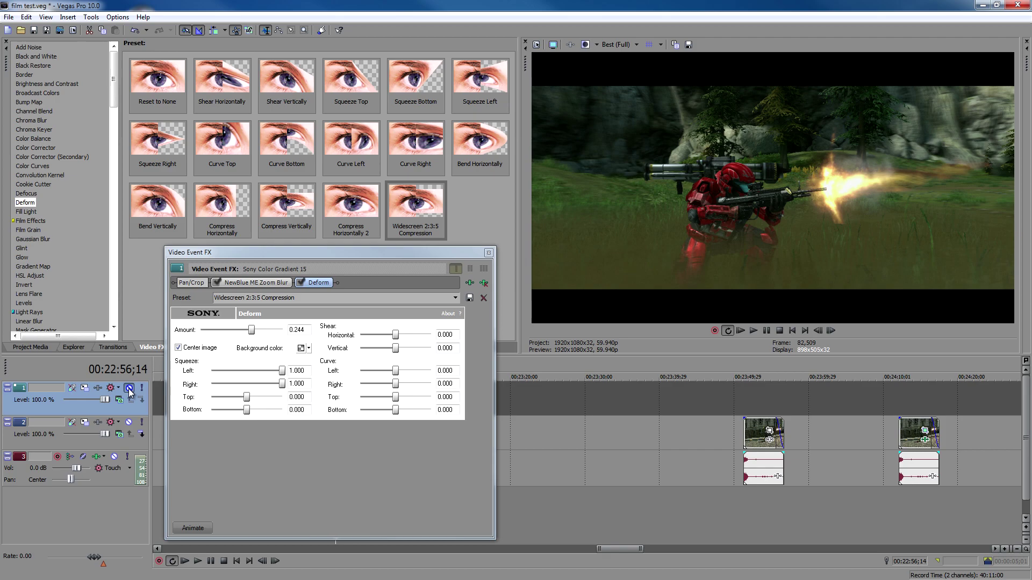
click(129, 388)
click(129, 389)
click(129, 388)
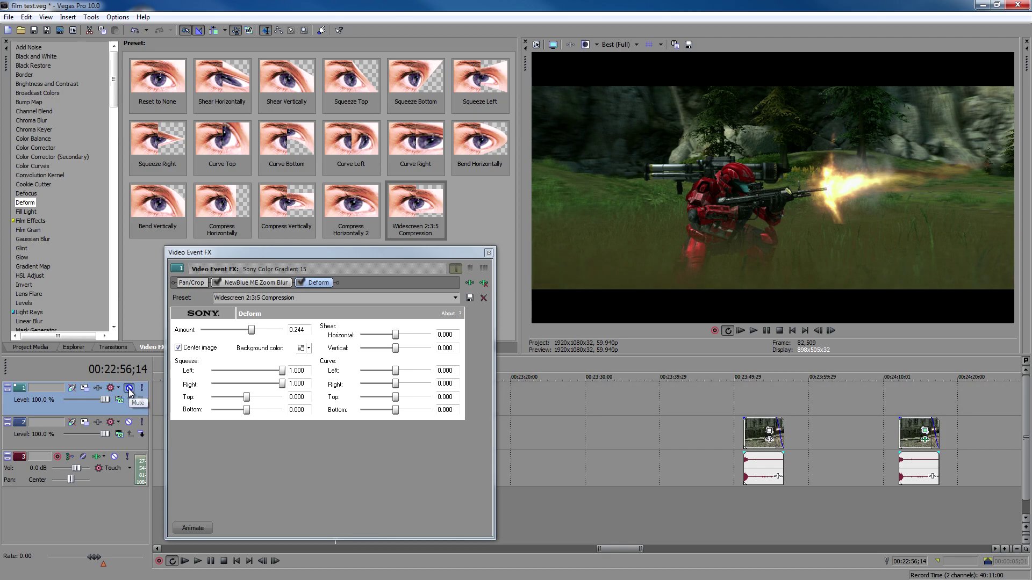
click(129, 388)
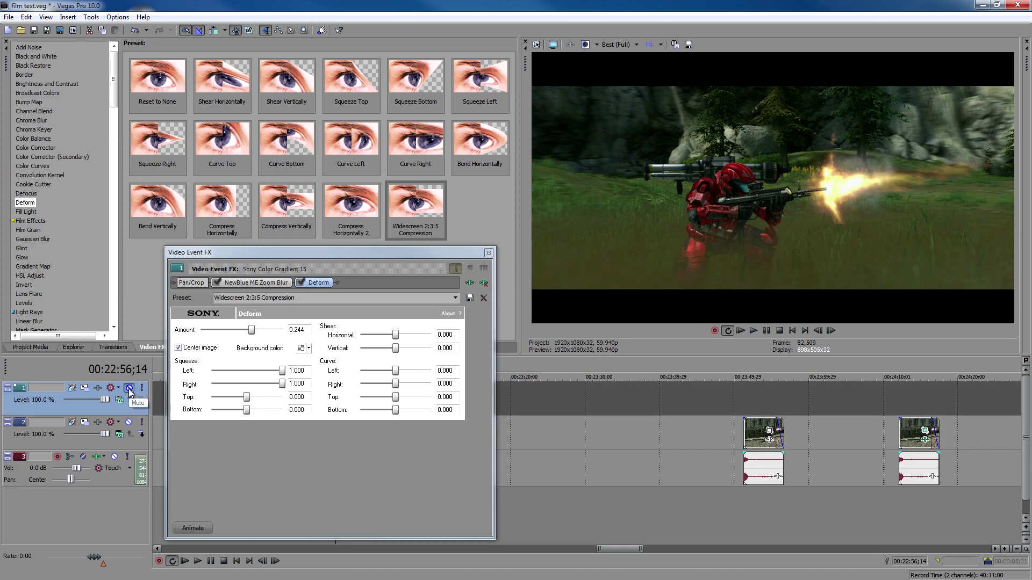
click(129, 388)
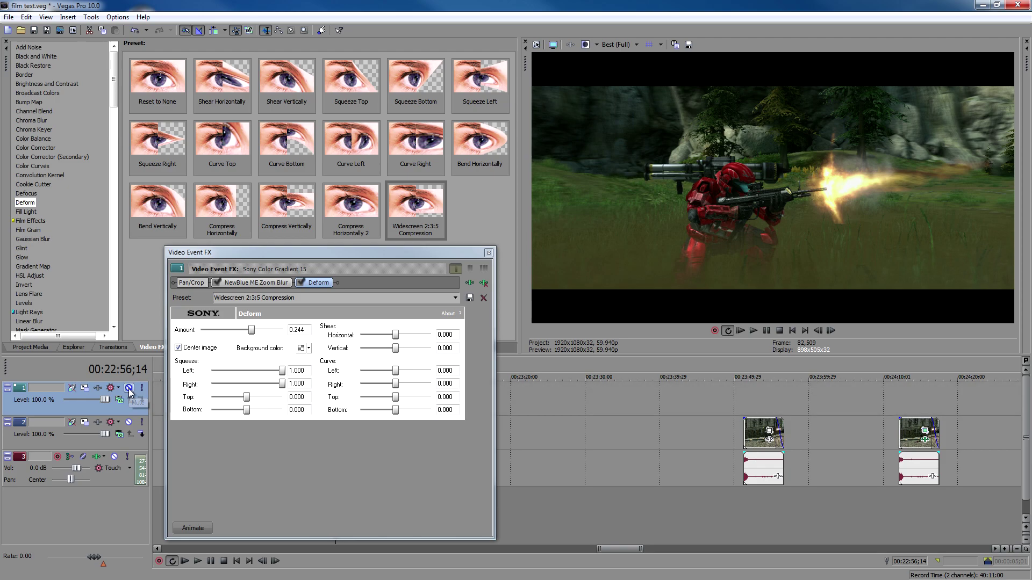
click(129, 388)
click(129, 388)
click(129, 388)
click(129, 388)
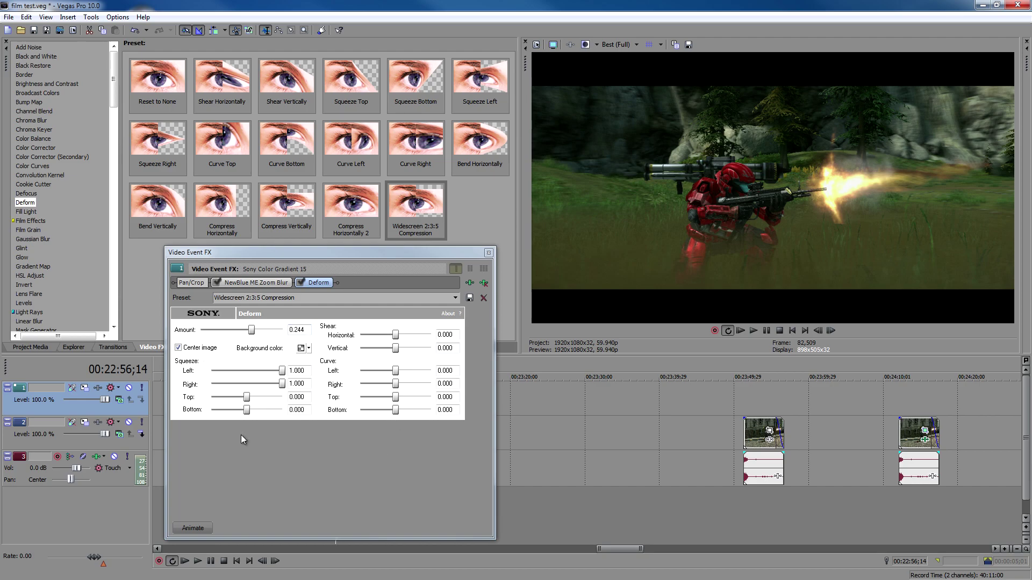
click(256, 287)
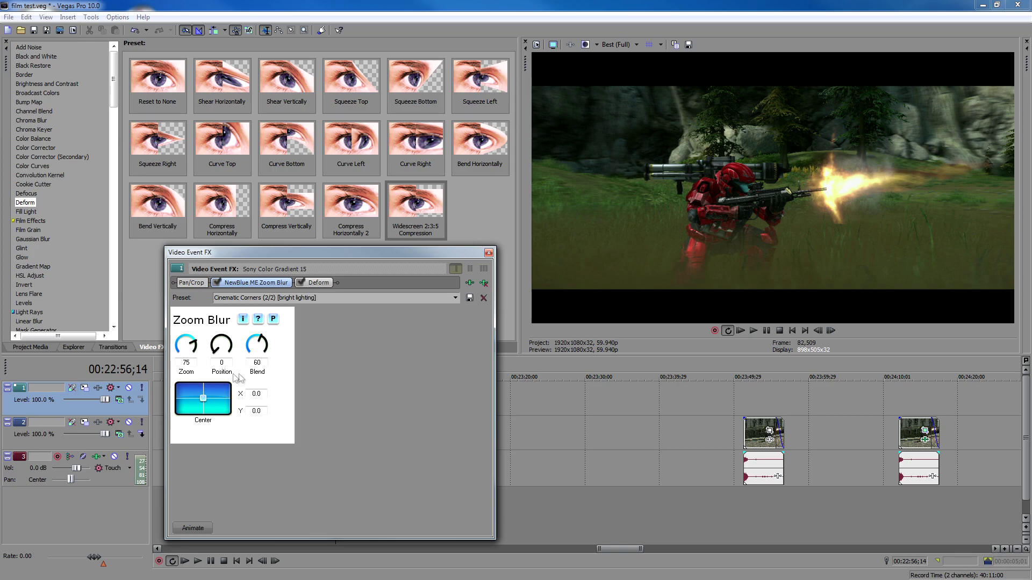
In the Color Gradient generator, set control point 2's alpha to 121 and close it.
click(488, 253)
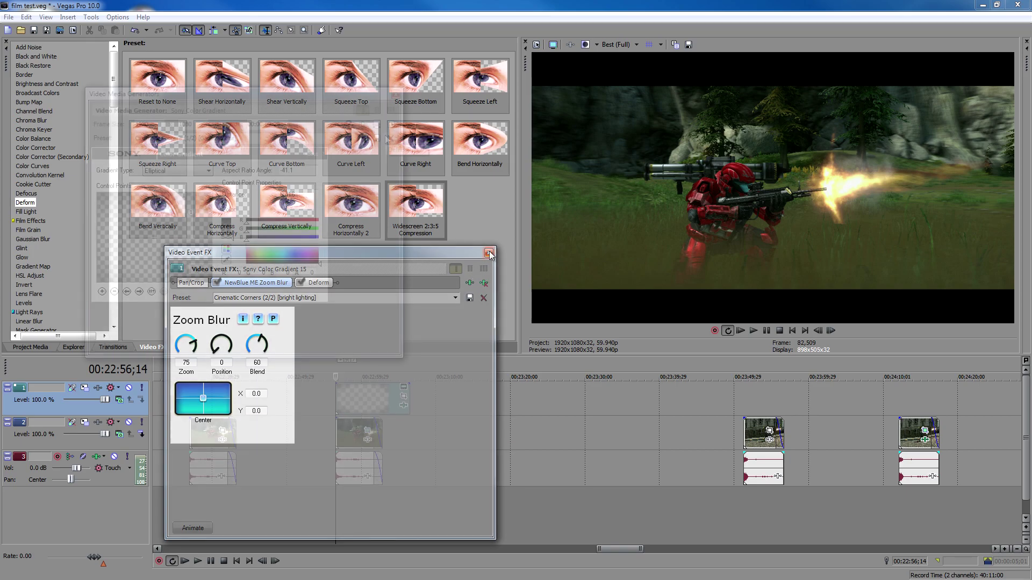
click(404, 387)
drag(375, 94, 430, 167)
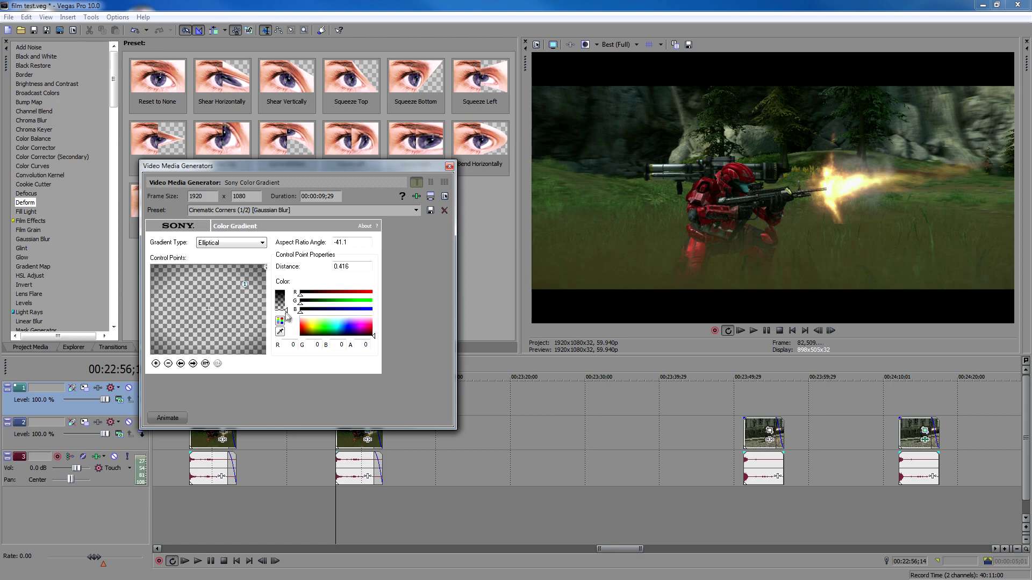
click(266, 268)
drag(285, 302, 288, 301)
click(449, 166)
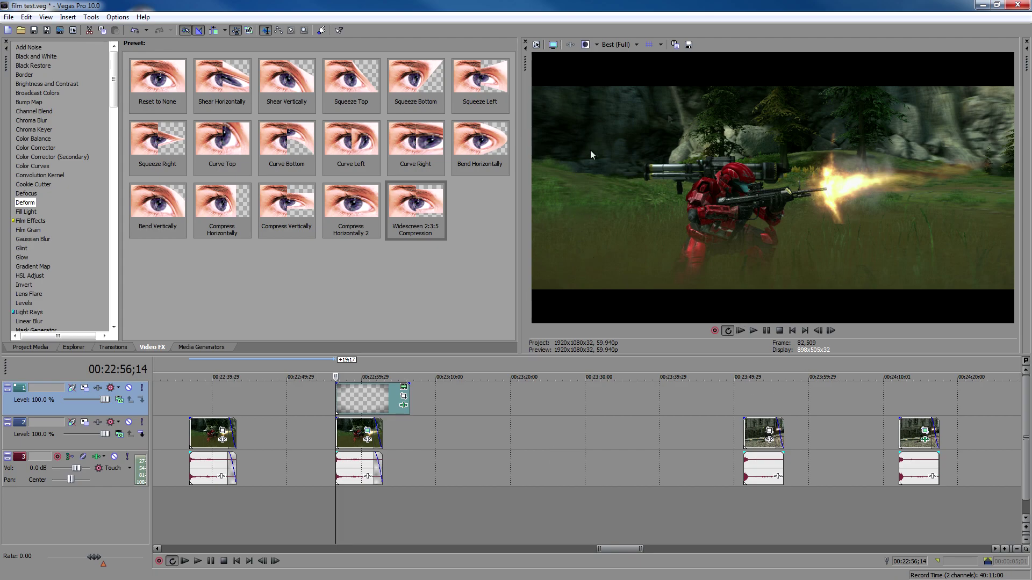
Switch between the first and second track 2 clips to compare the letterboxed framing.
click(189, 426)
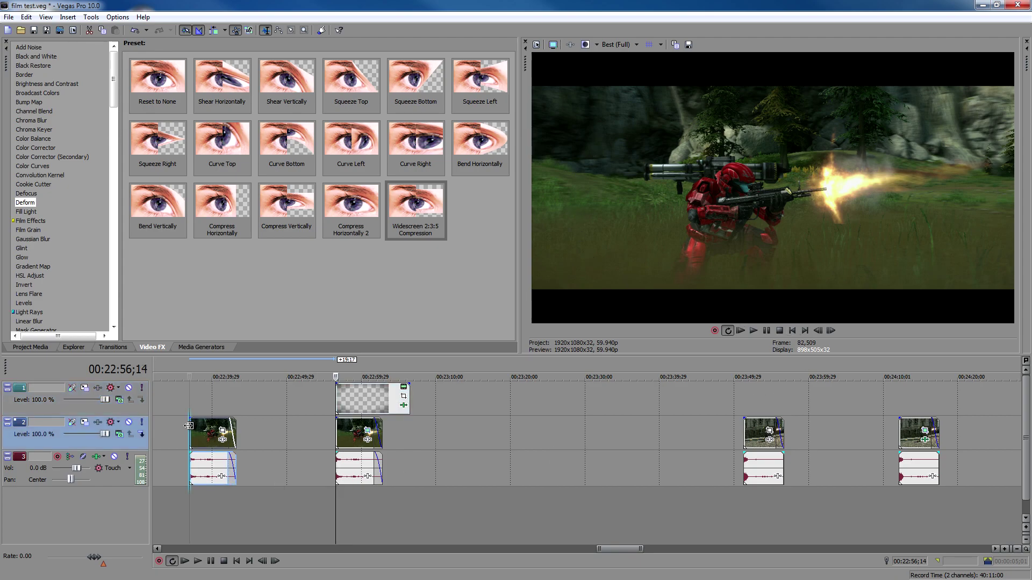
click(336, 430)
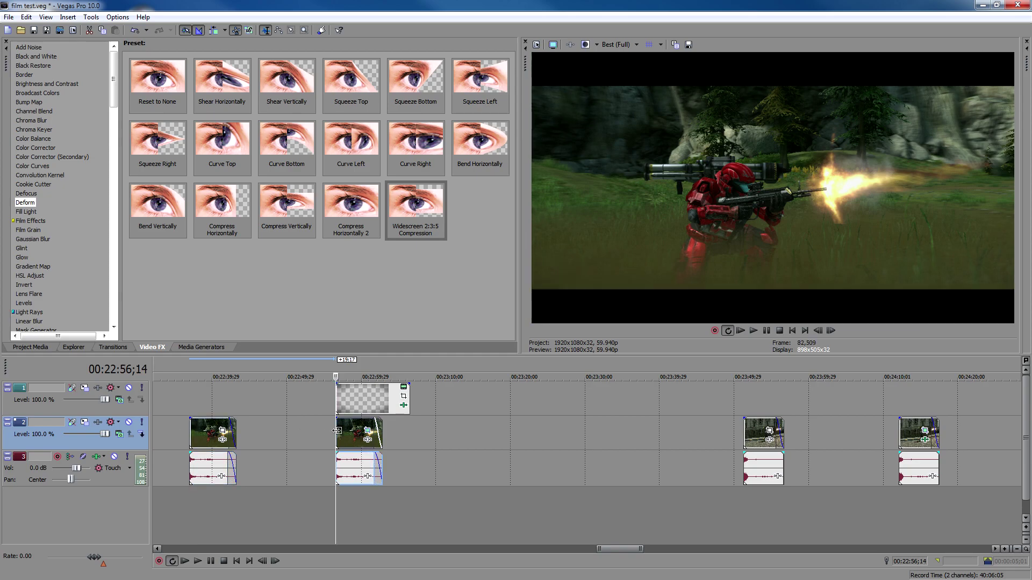
click(191, 437)
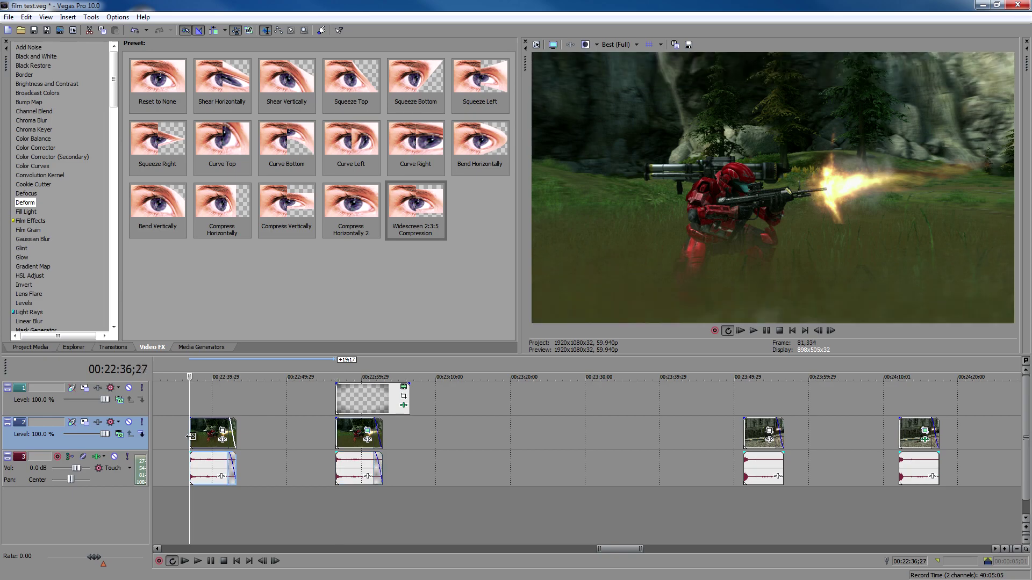
click(340, 439)
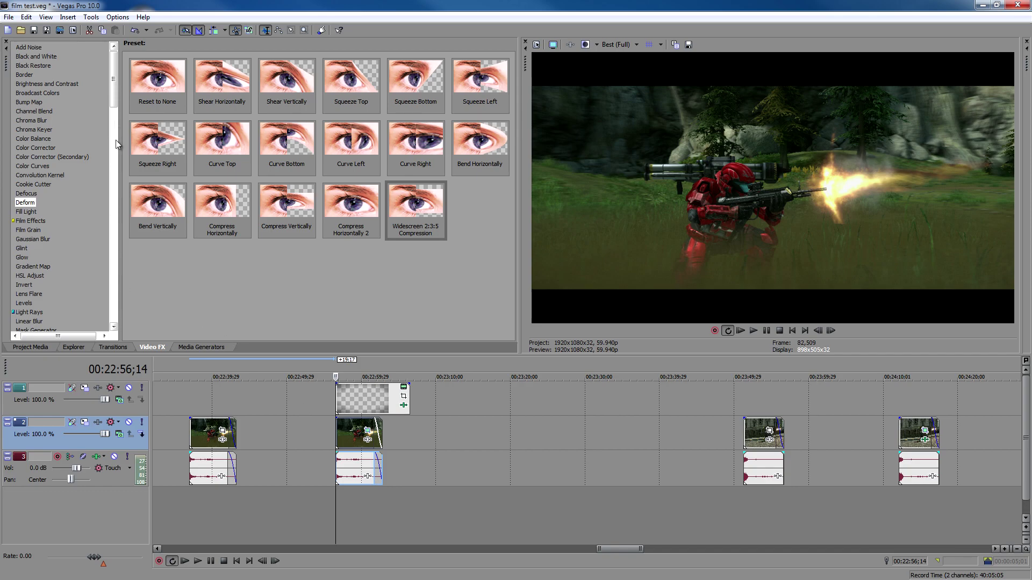
Scroll to NewBlue FE Film Look and browse its presets from Posterize to Standard Film Look.
drag(115, 92, 114, 145)
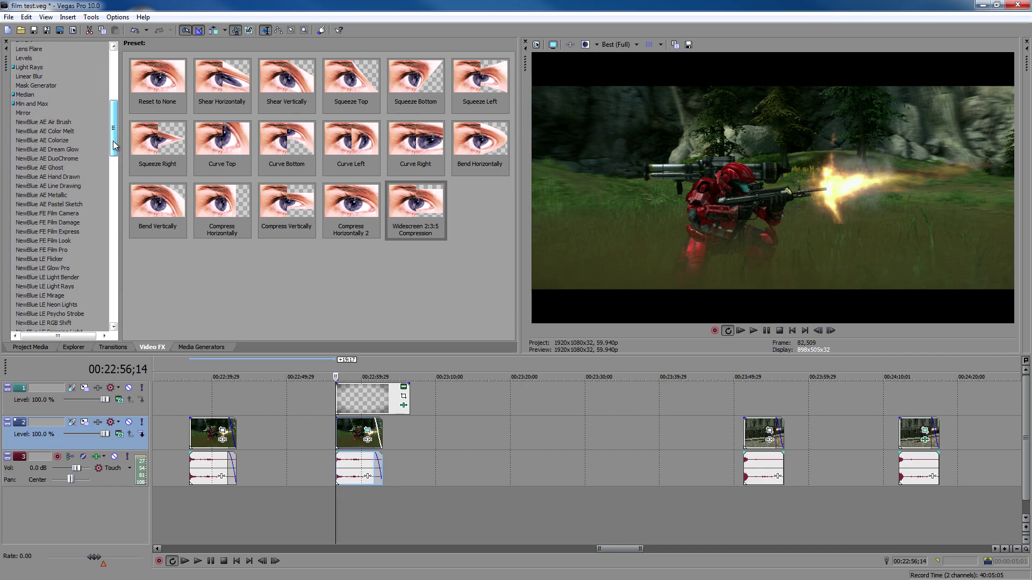
scroll(64, 167, down, 3)
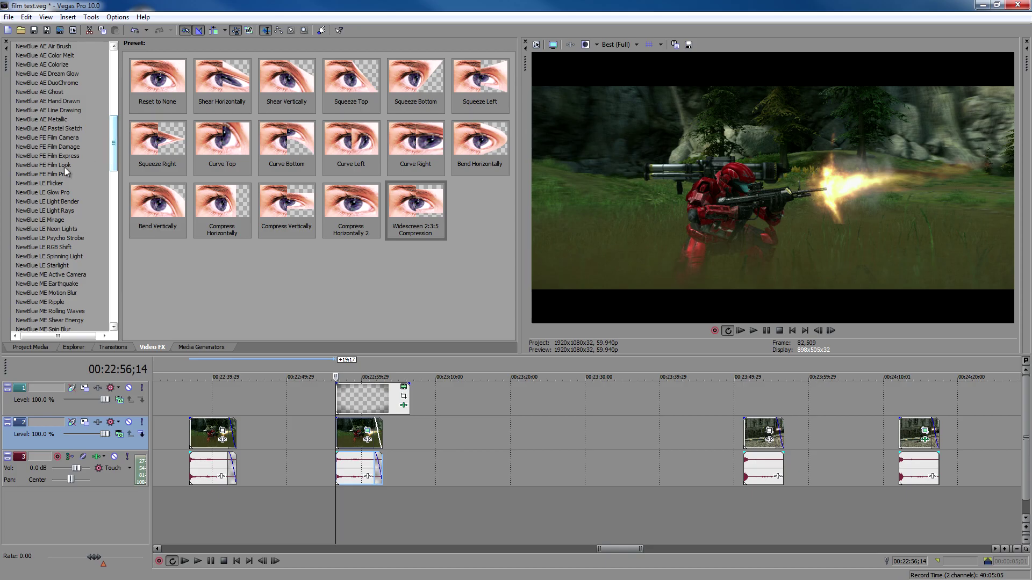
click(65, 167)
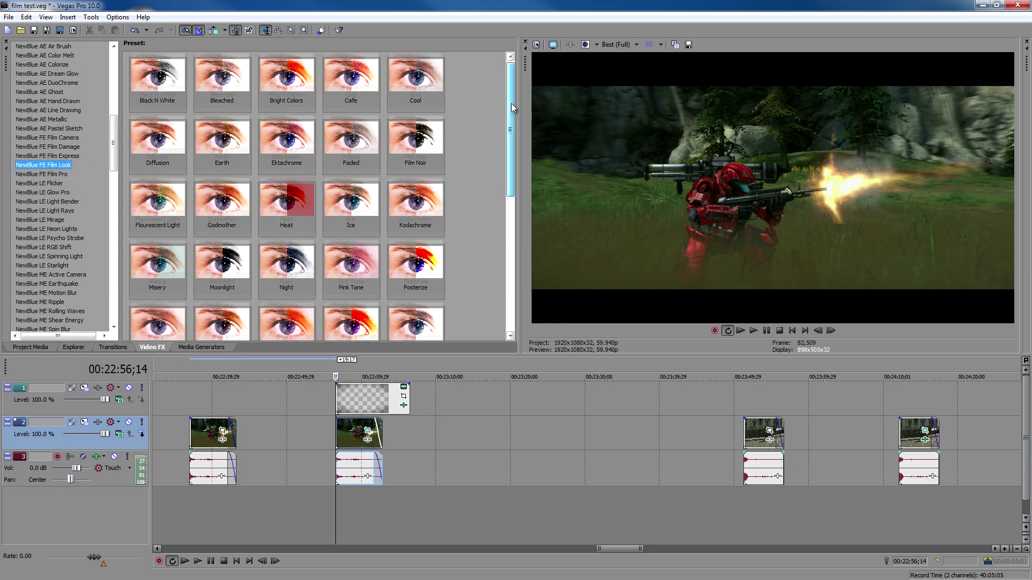
drag(512, 103, 514, 191)
scroll(514, 191, down, 1)
click(422, 81)
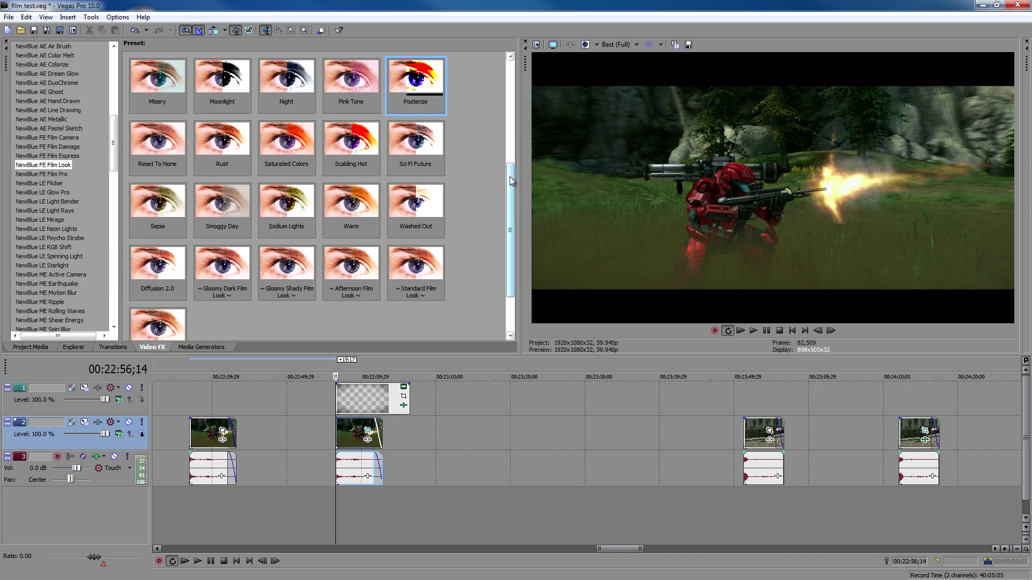
drag(512, 180, 511, 230)
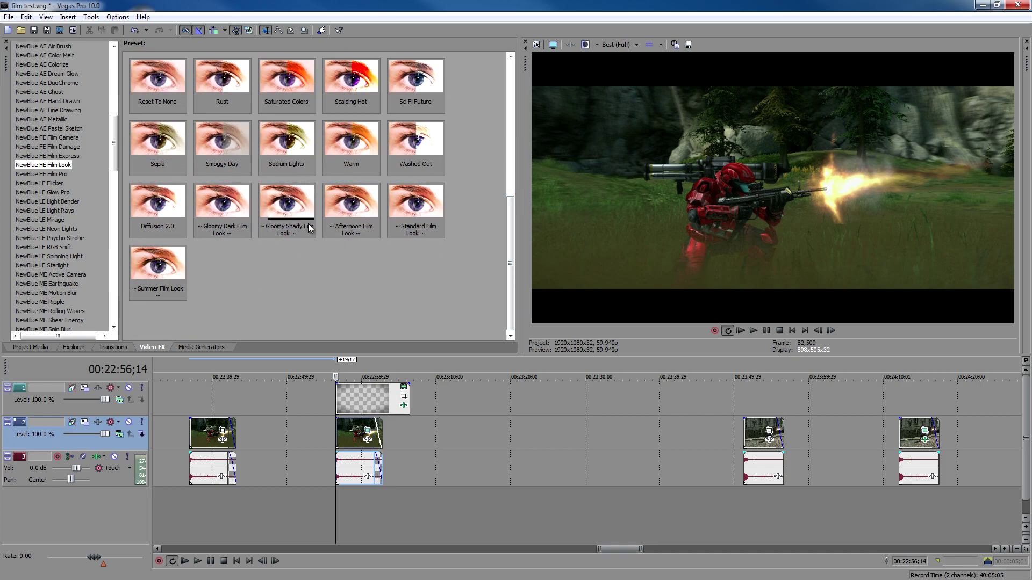
click(417, 212)
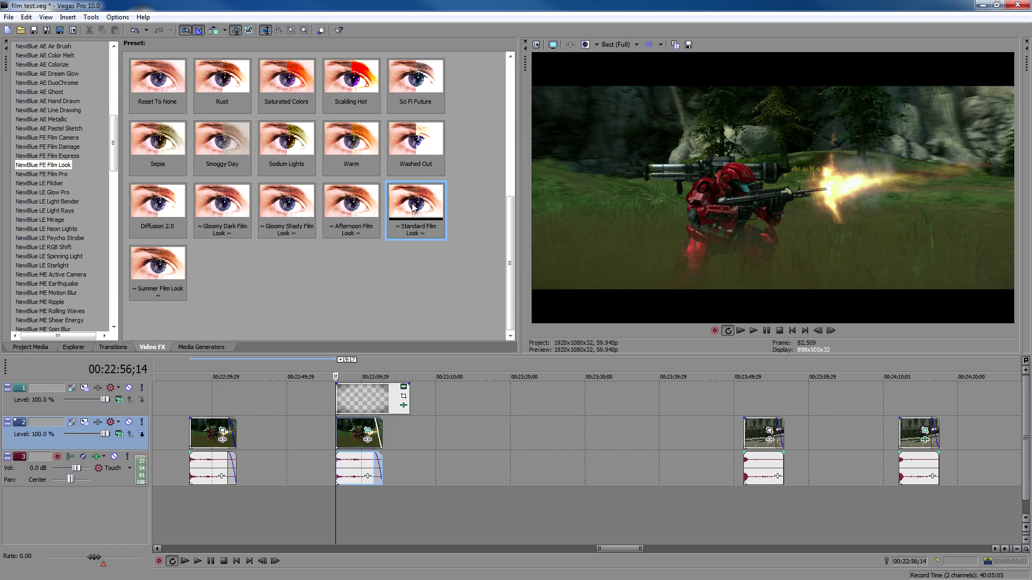
Apply the ~ Gloomy Dark Film Look ~ preset to the second clip on track 2.
click(220, 207)
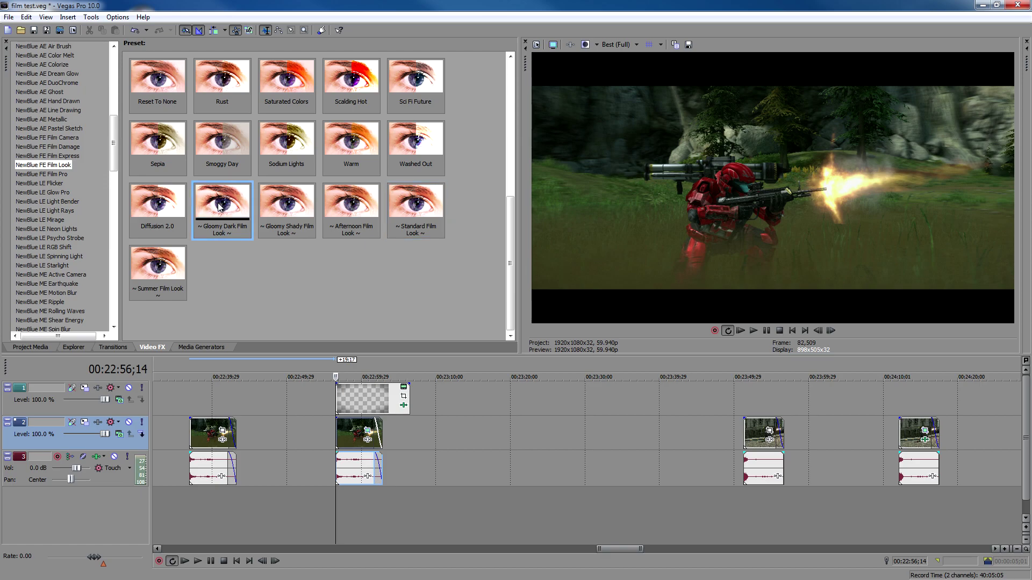
drag(220, 207, 355, 440)
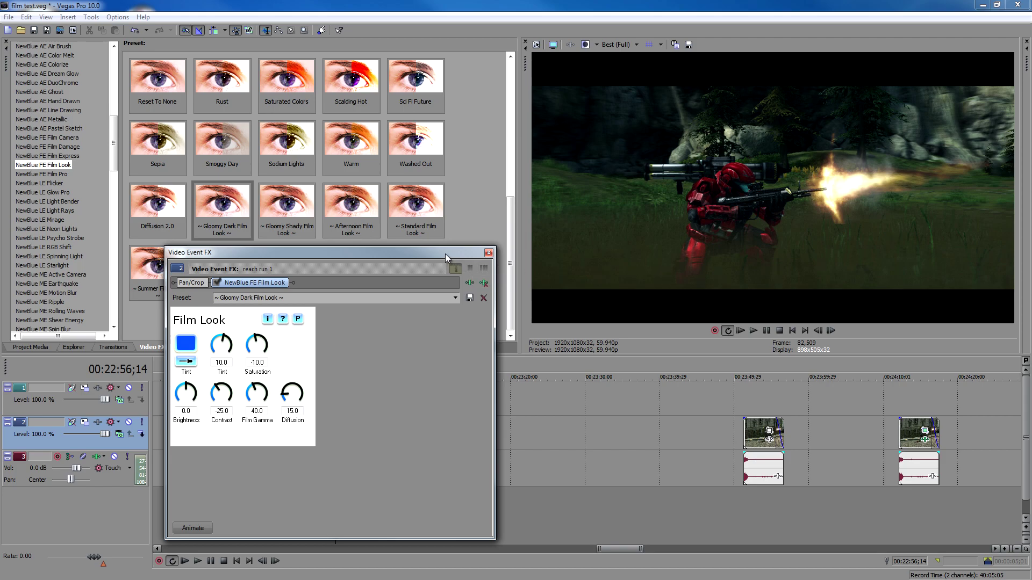
drag(436, 253, 433, 115)
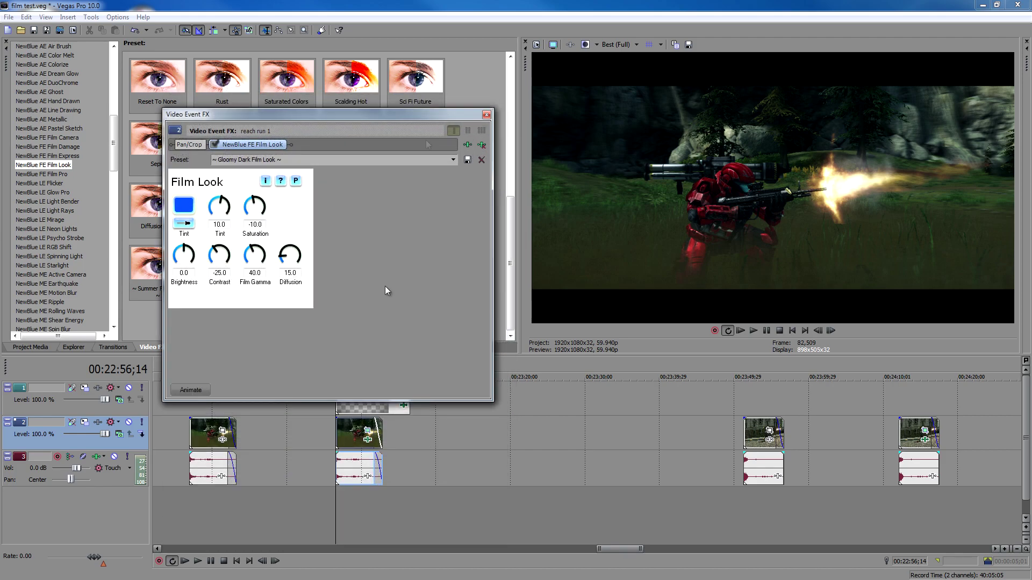
Compare the graded second clip against the first clip, then open the Film Look preset list.
click(191, 435)
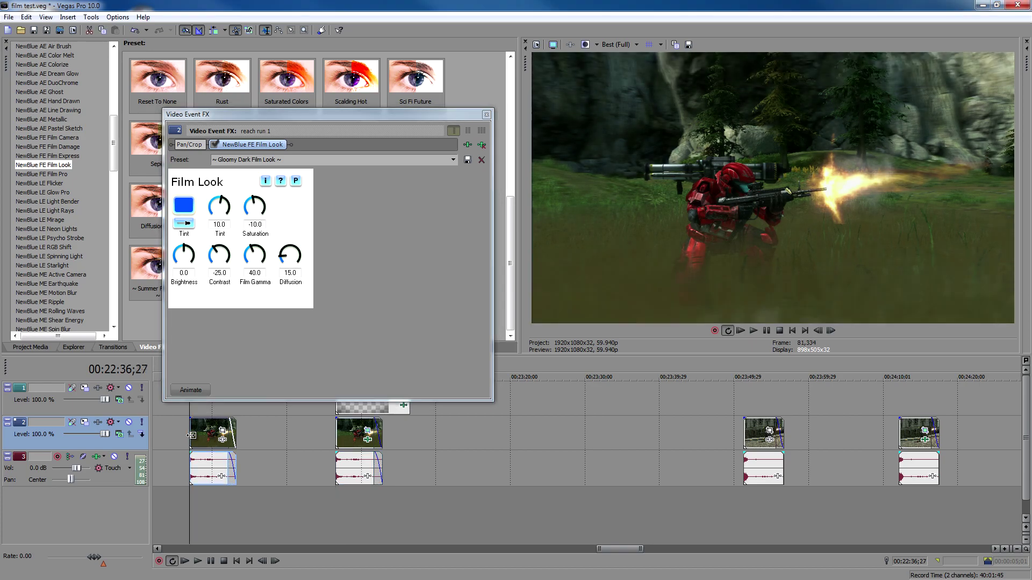
click(336, 433)
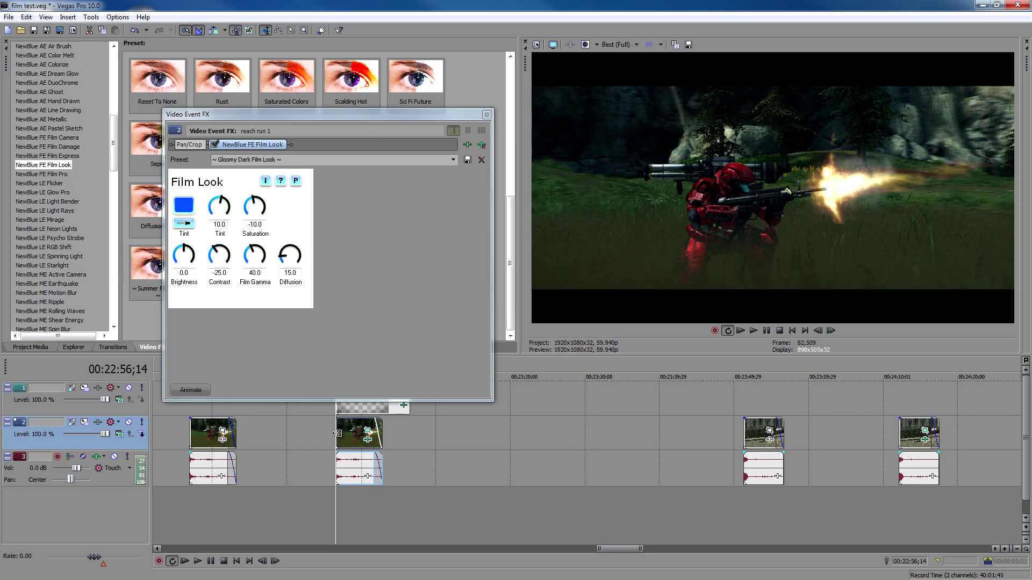
click(192, 436)
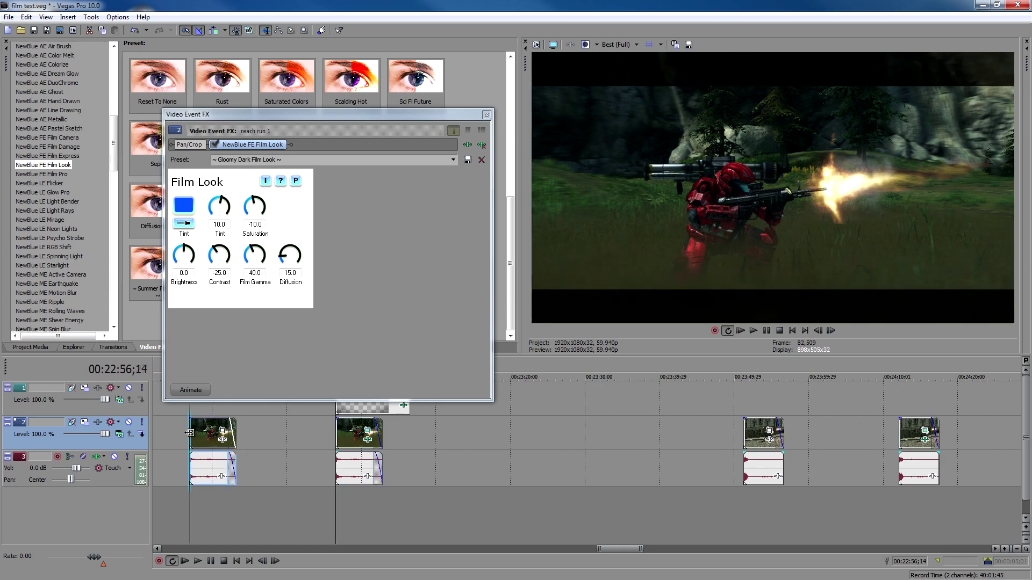
click(336, 433)
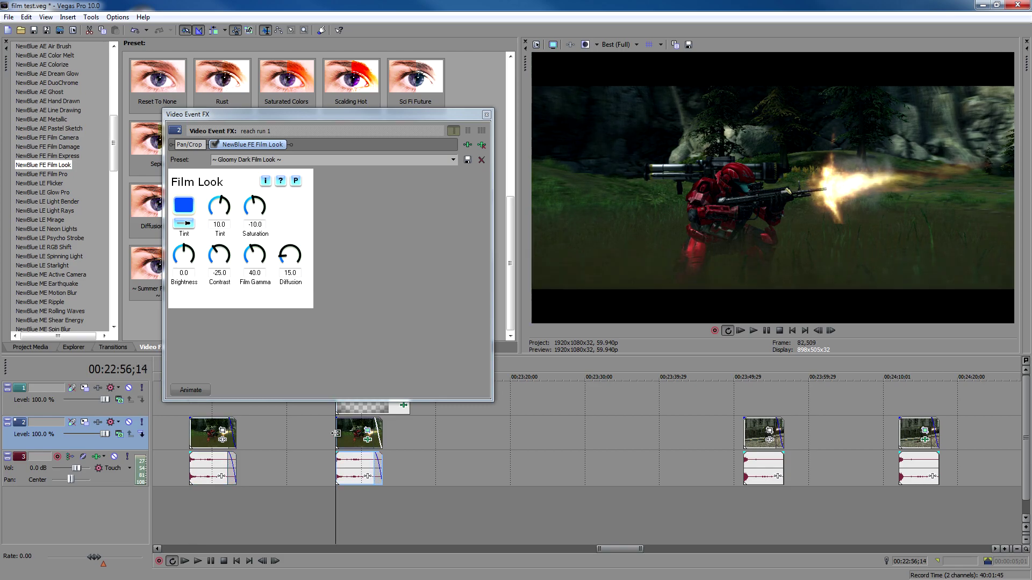
click(191, 433)
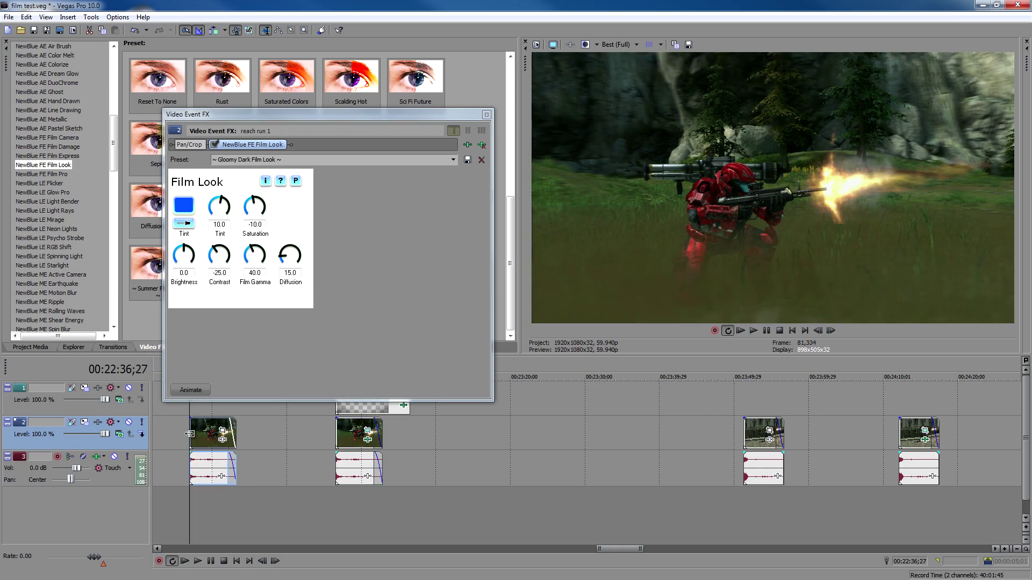
click(337, 433)
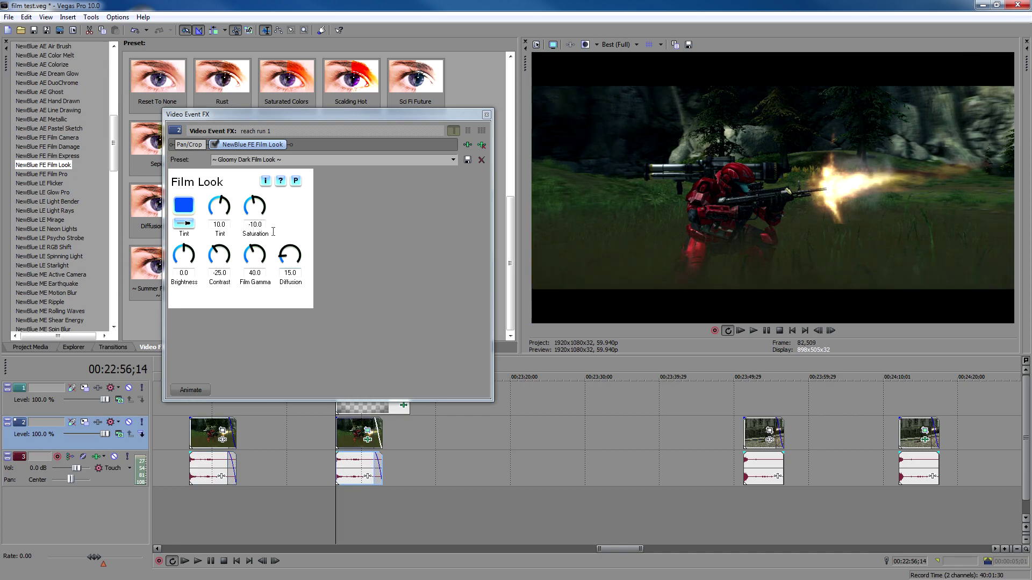
click(453, 160)
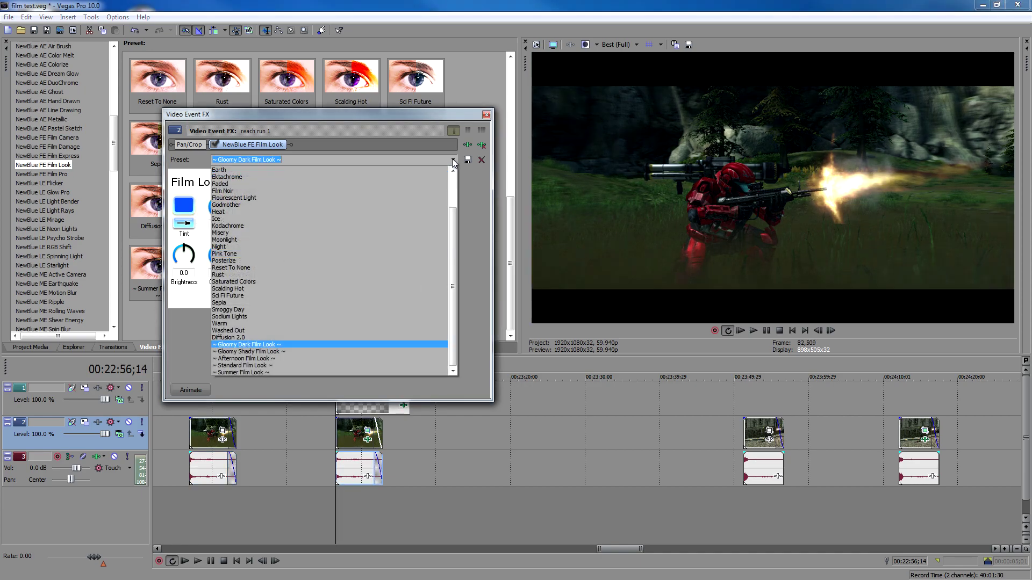
drag(453, 218, 453, 212)
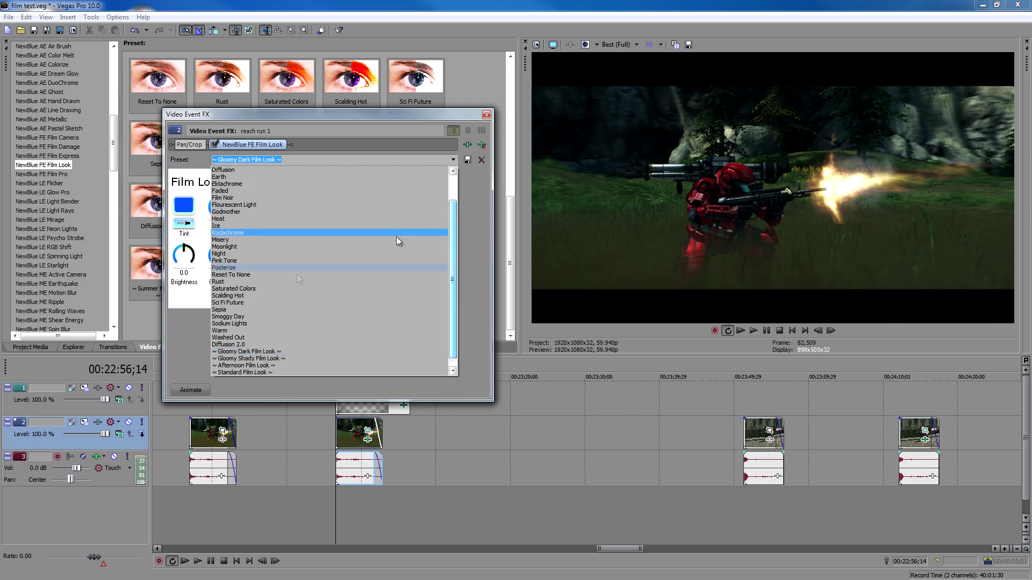
Reset Film Look to the Reset To None preset and make the tint colour yellow.
click(251, 274)
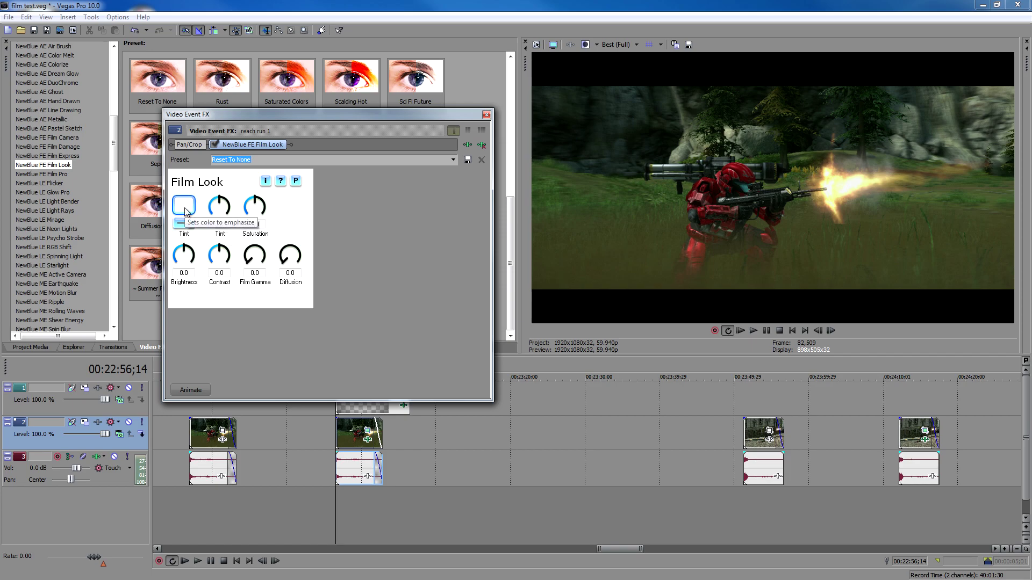
click(184, 207)
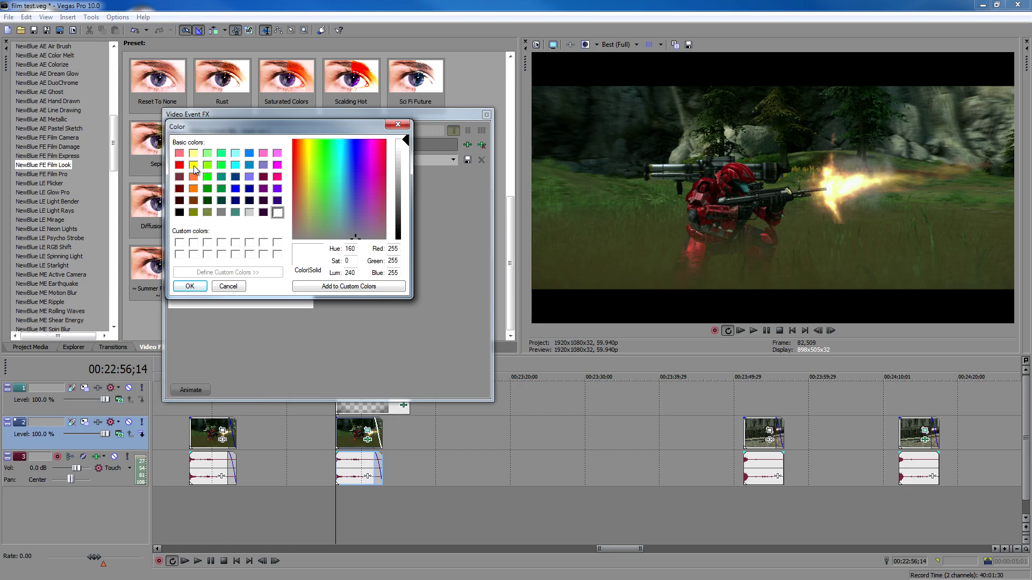
click(193, 165)
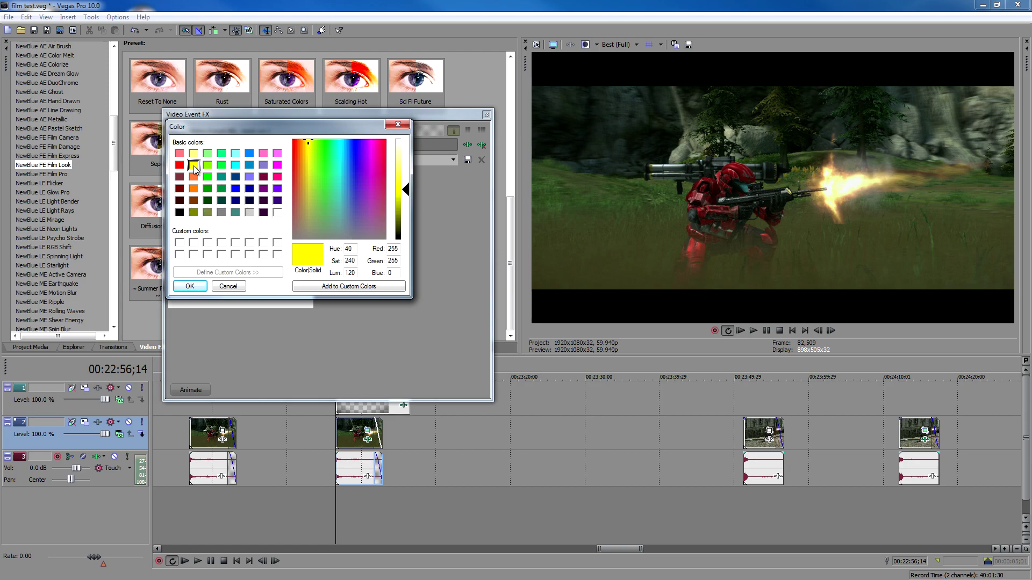
click(190, 286)
Set the Film Look Tint strength to 10.0.
drag(221, 192, 233, 203)
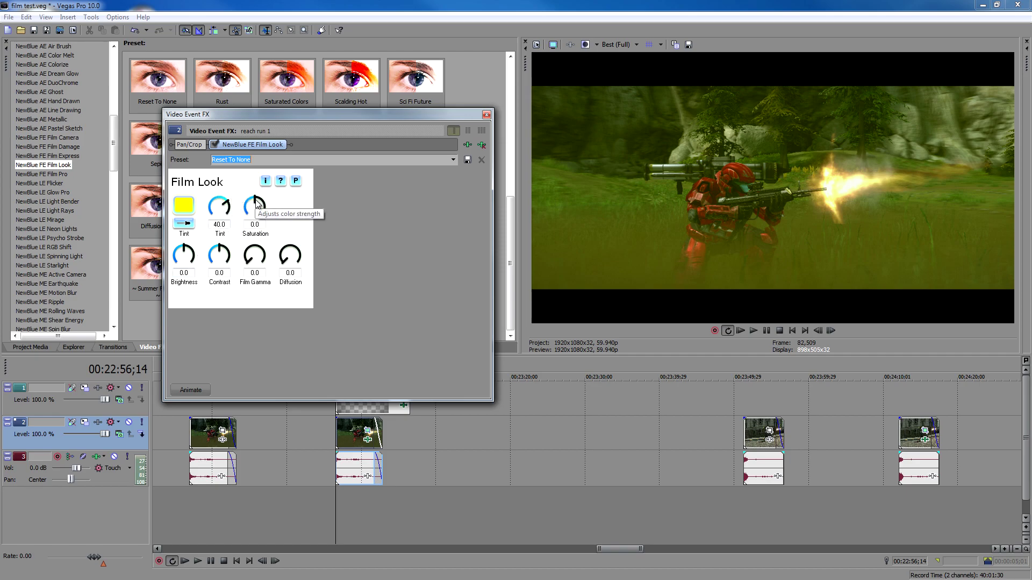
drag(232, 206, 224, 199)
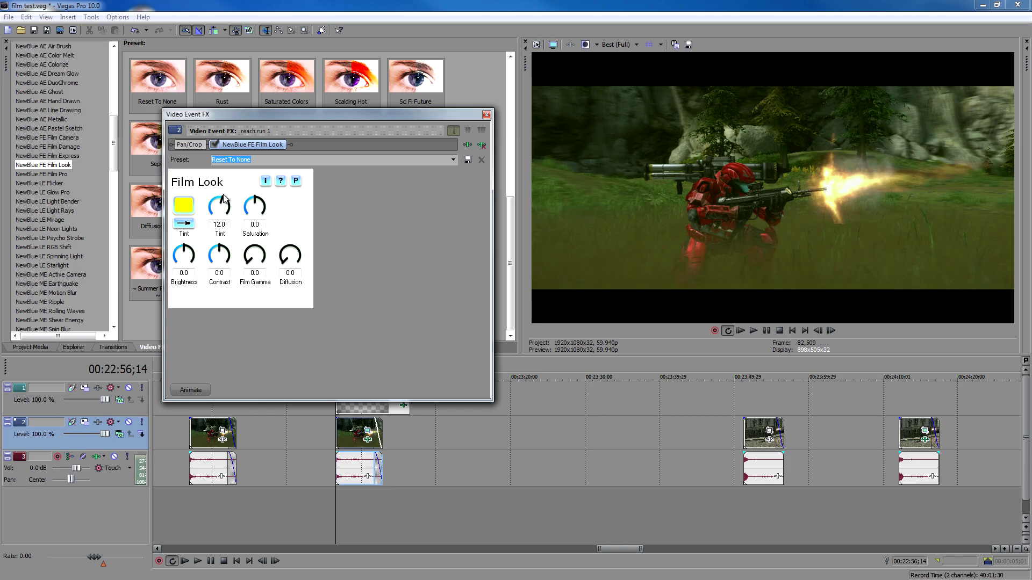
click(220, 225)
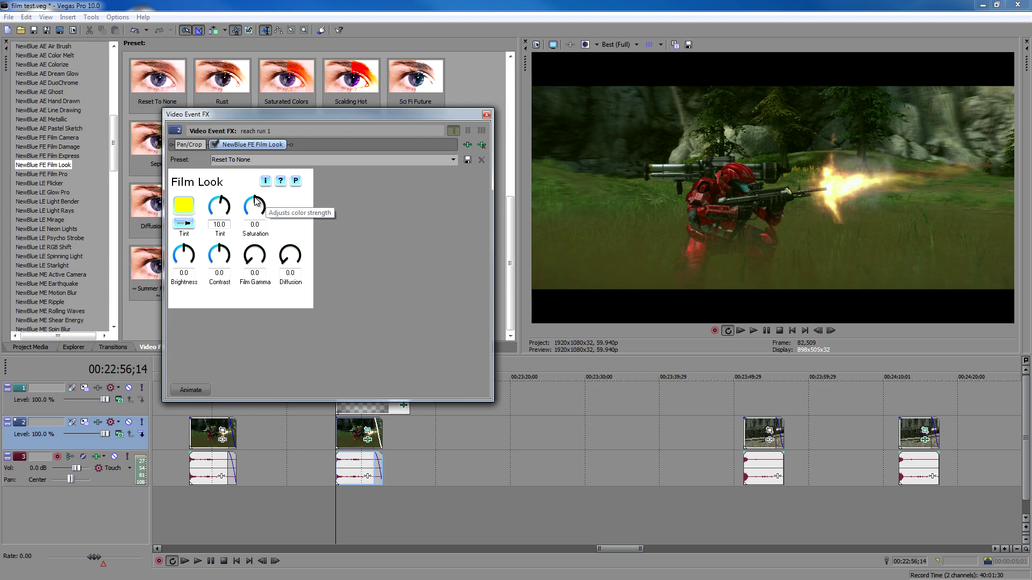
Try the Saturation knob, then enter an exact Film Look Saturation of -5.0.
drag(256, 201, 266, 202)
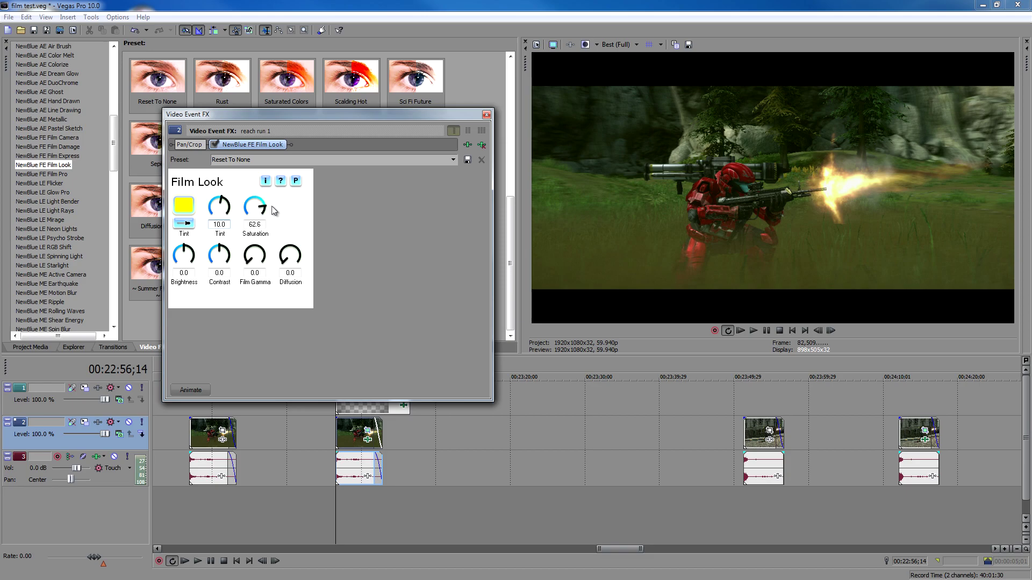
drag(273, 210, 277, 216)
drag(266, 217, 231, 200)
drag(231, 200, 265, 221)
click(255, 224)
key(BackSpace)
text(-5)
key(Return)
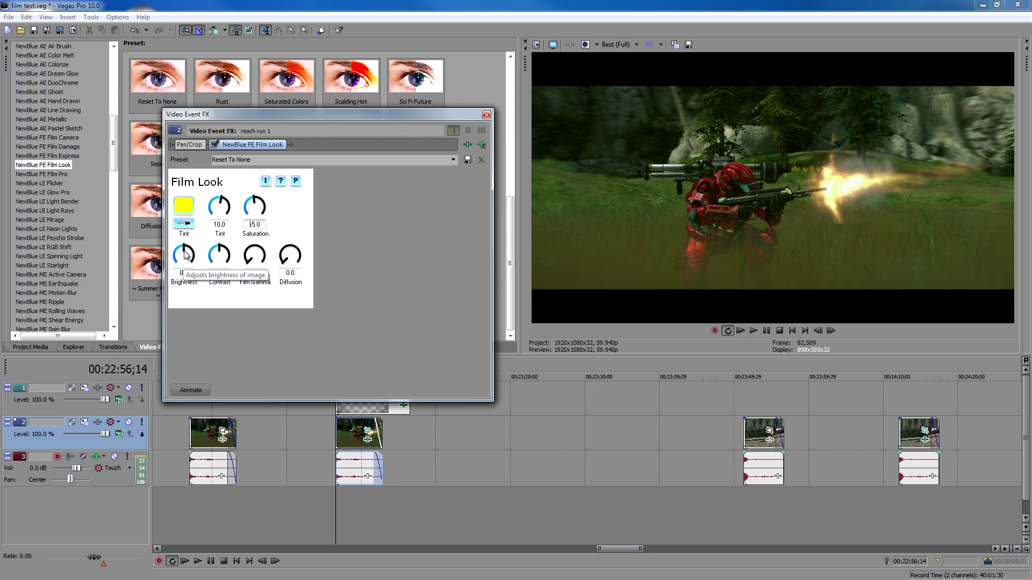
drag(186, 254, 162, 247)
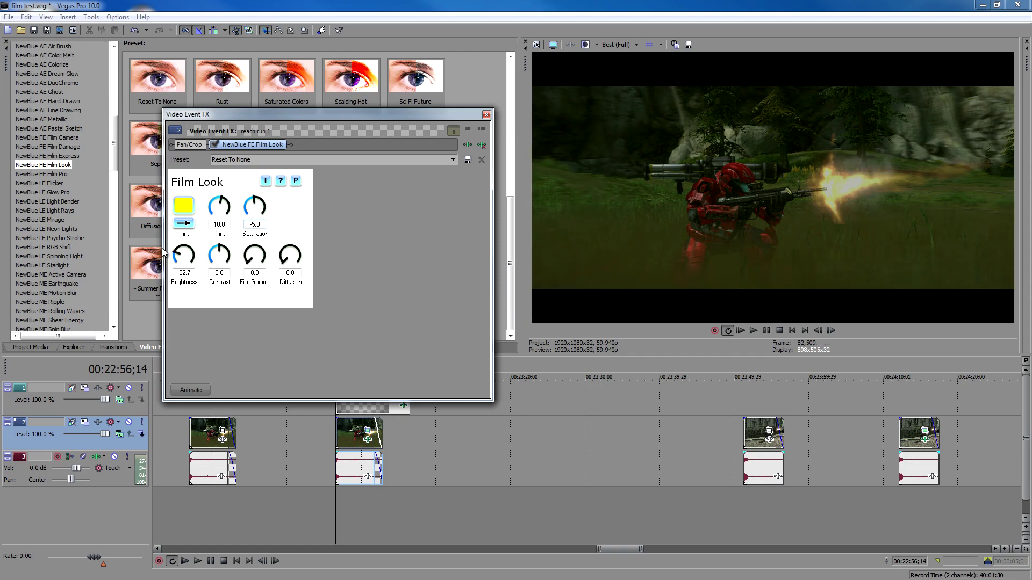
drag(162, 247, 161, 266)
text(0)
click(216, 273)
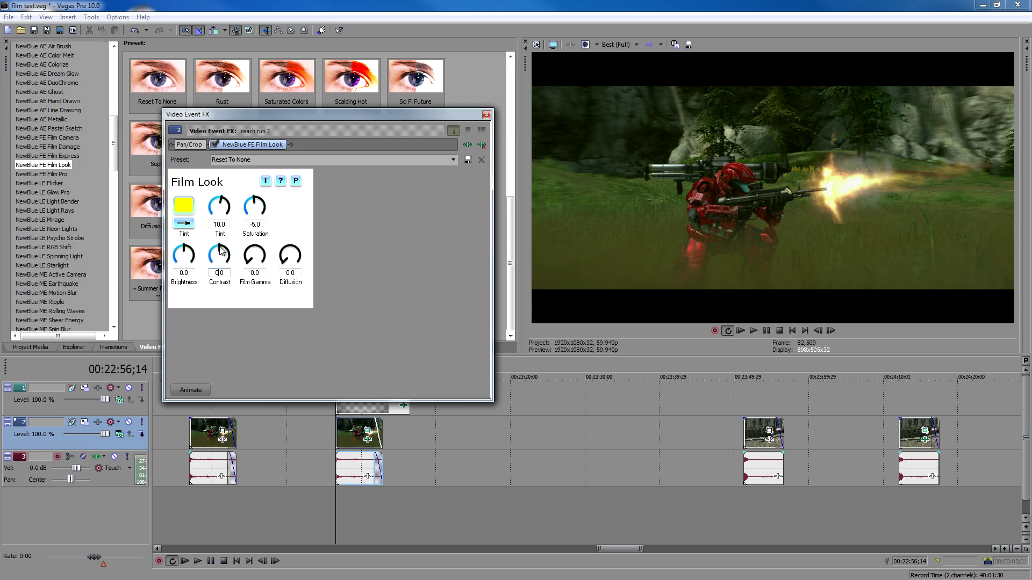
drag(220, 250, 233, 256)
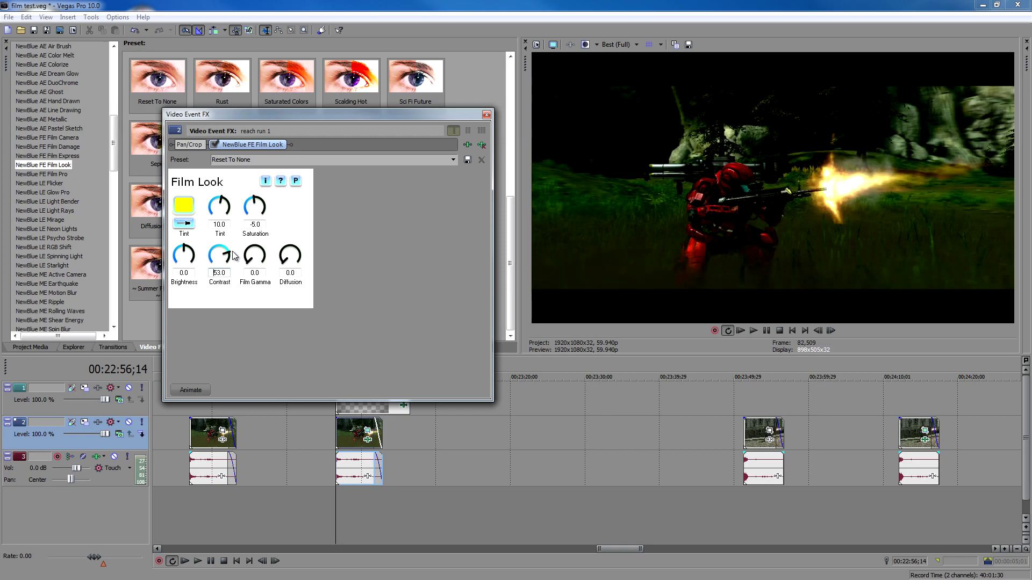
Bring Contrast just below zero and set Film Gamma to 40.0.
drag(234, 256, 207, 248)
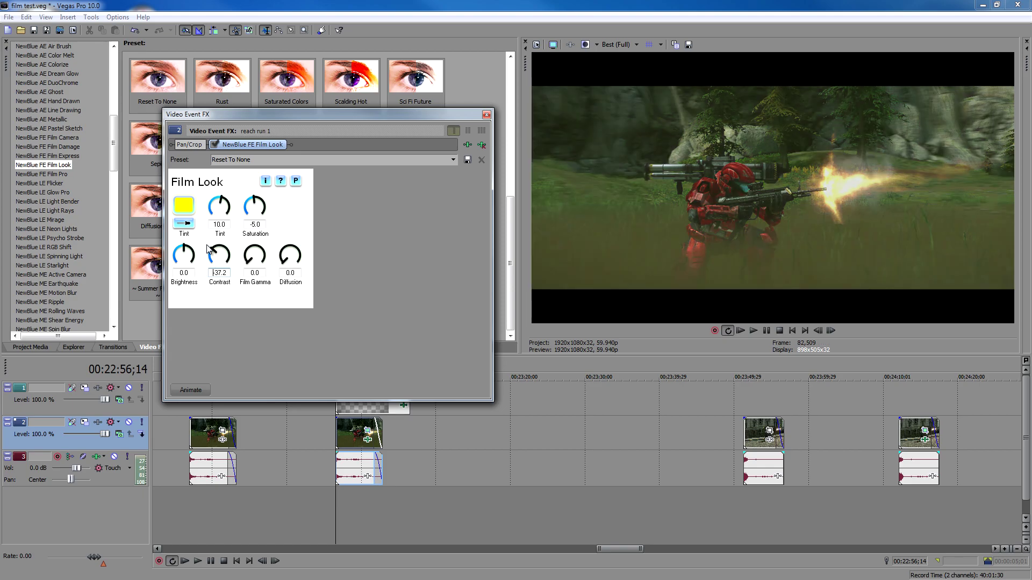
drag(206, 246, 221, 238)
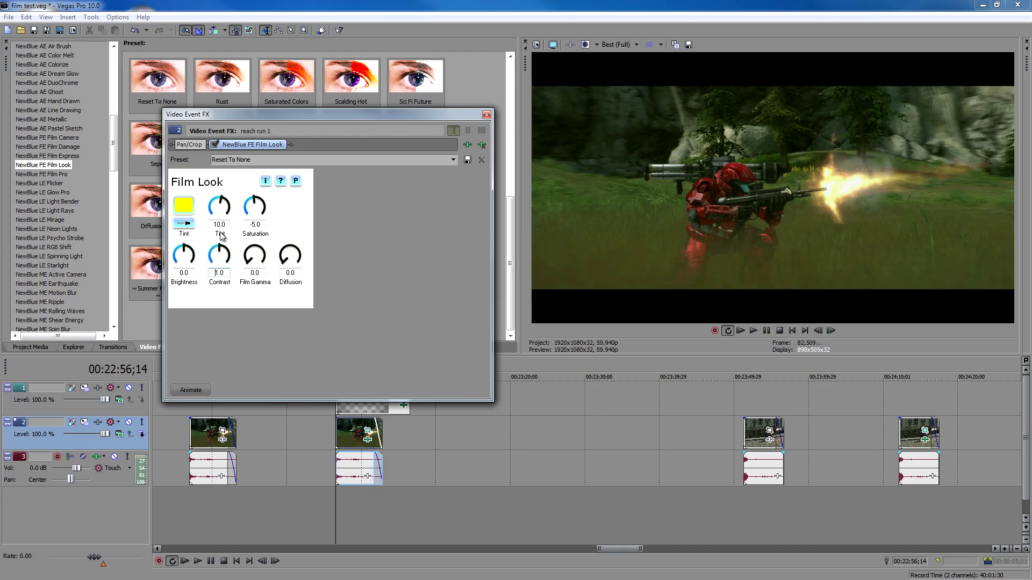
drag(221, 237, 250, 250)
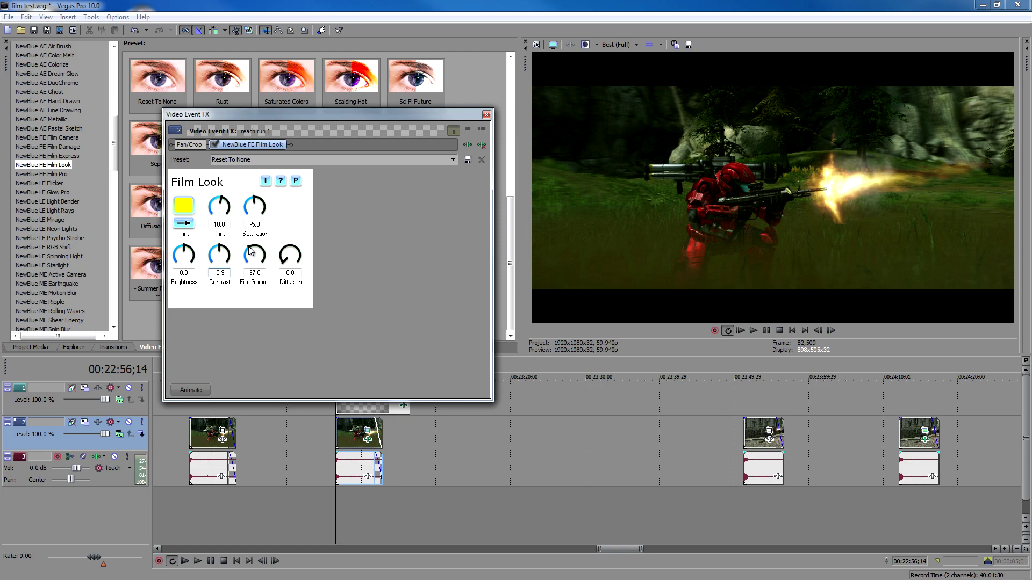
drag(248, 248, 251, 246)
drag(251, 247, 254, 252)
key(Tab)
text(40)
key(Return)
Lower the Film Look Contrast to -21.2.
key(shift+Tab)
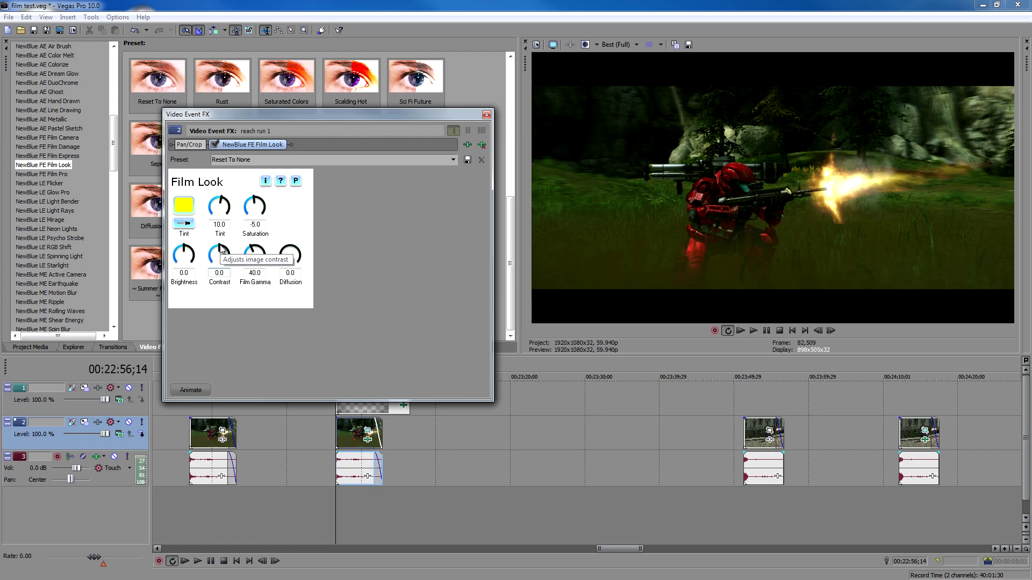
drag(222, 250, 216, 248)
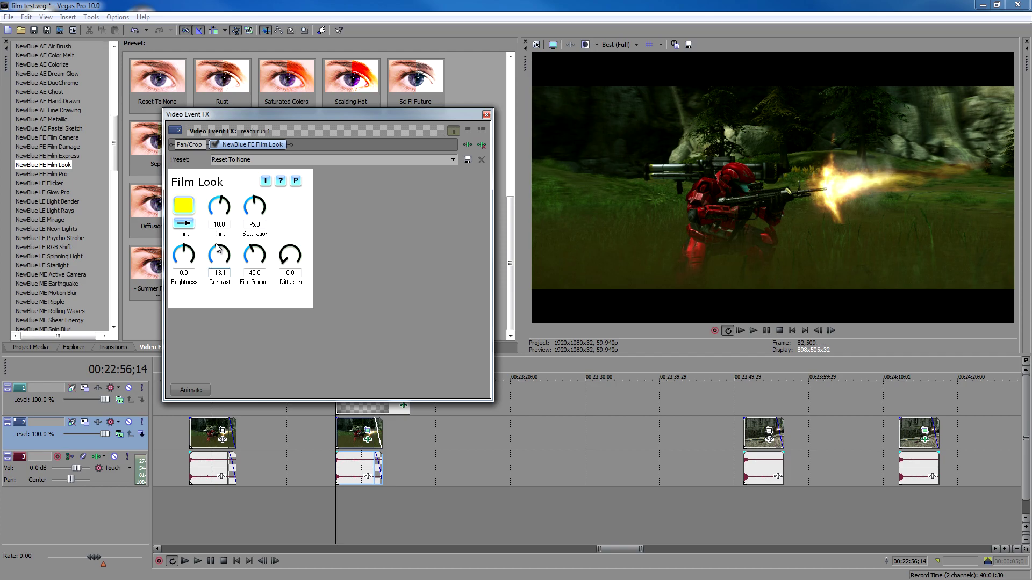
drag(217, 248, 216, 249)
click(340, 434)
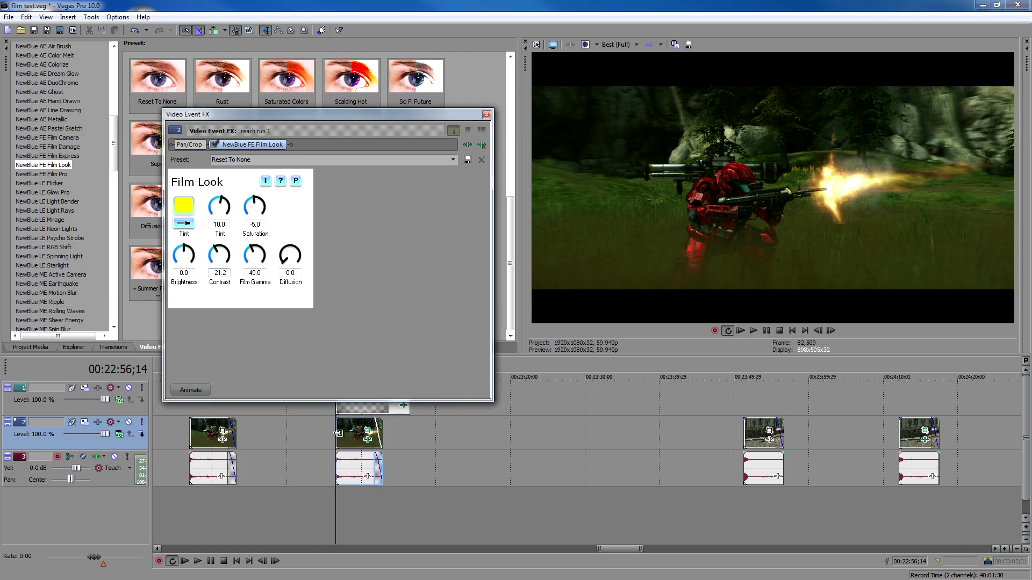
click(190, 436)
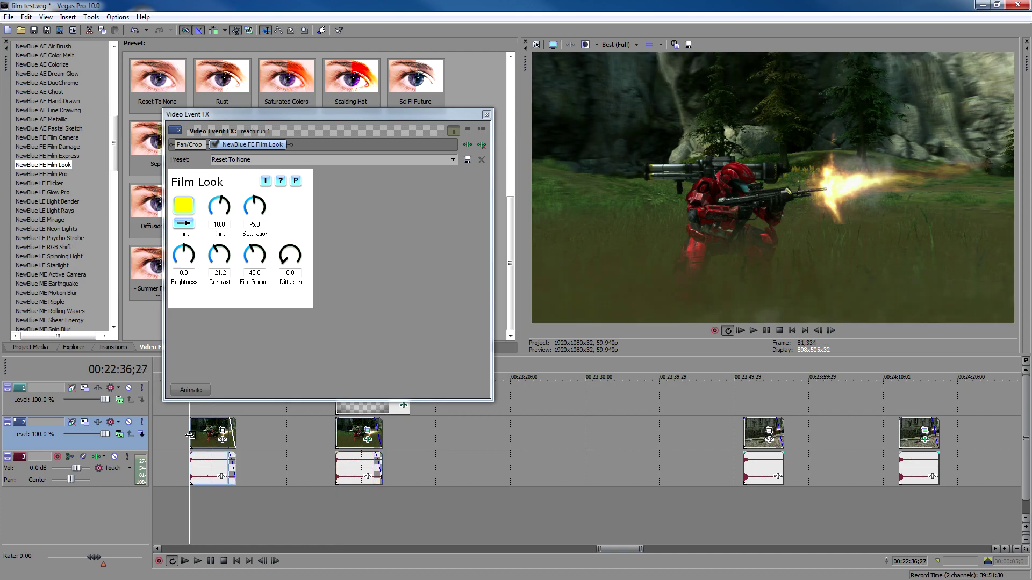
click(336, 433)
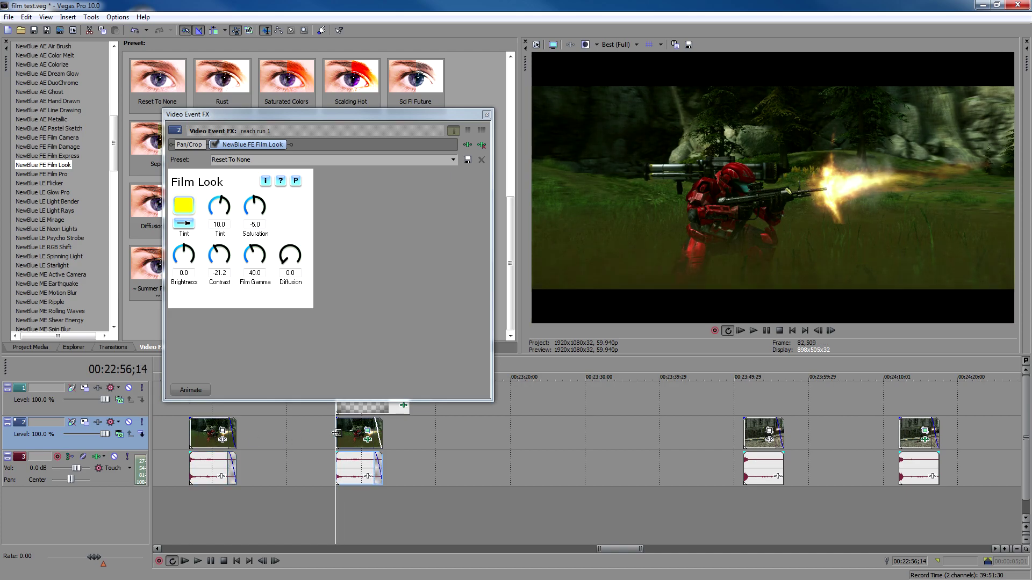
click(190, 432)
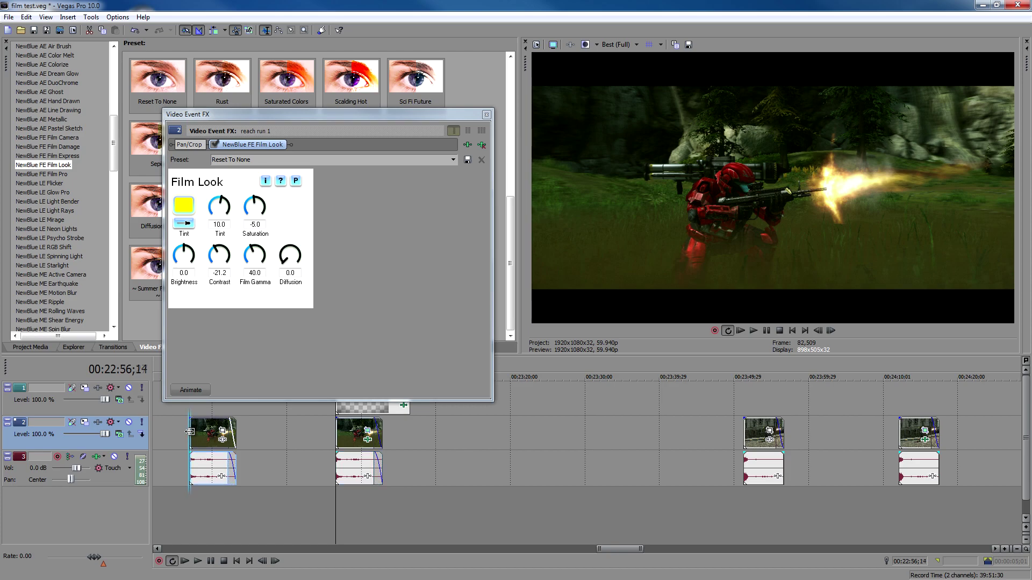
click(338, 438)
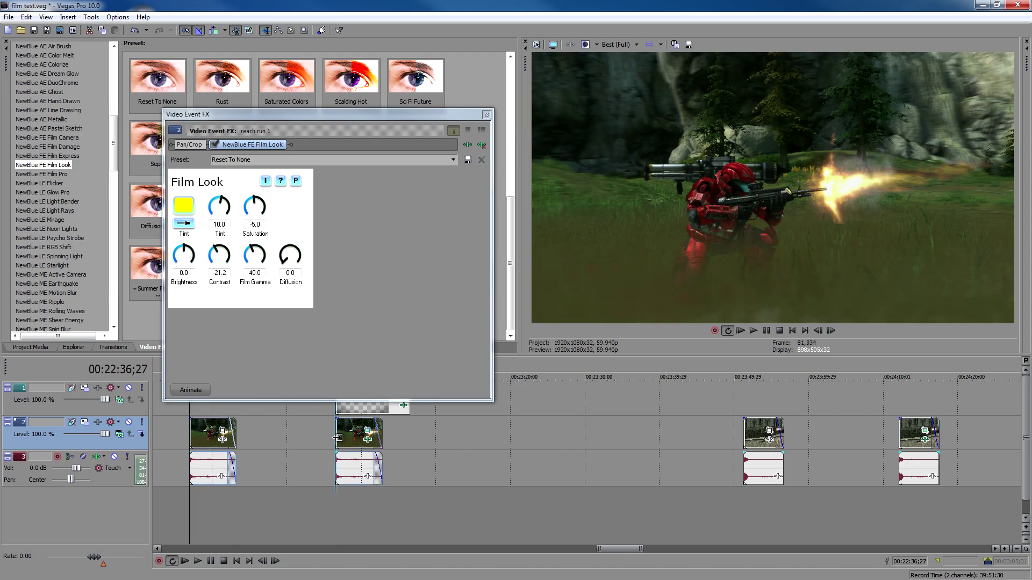
click(191, 436)
click(337, 434)
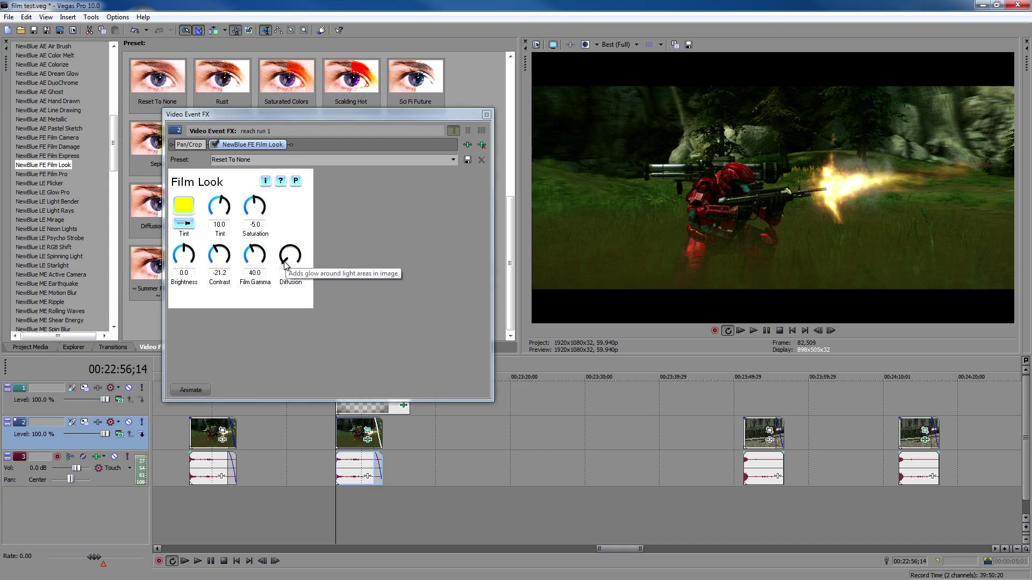
drag(284, 263, 293, 261)
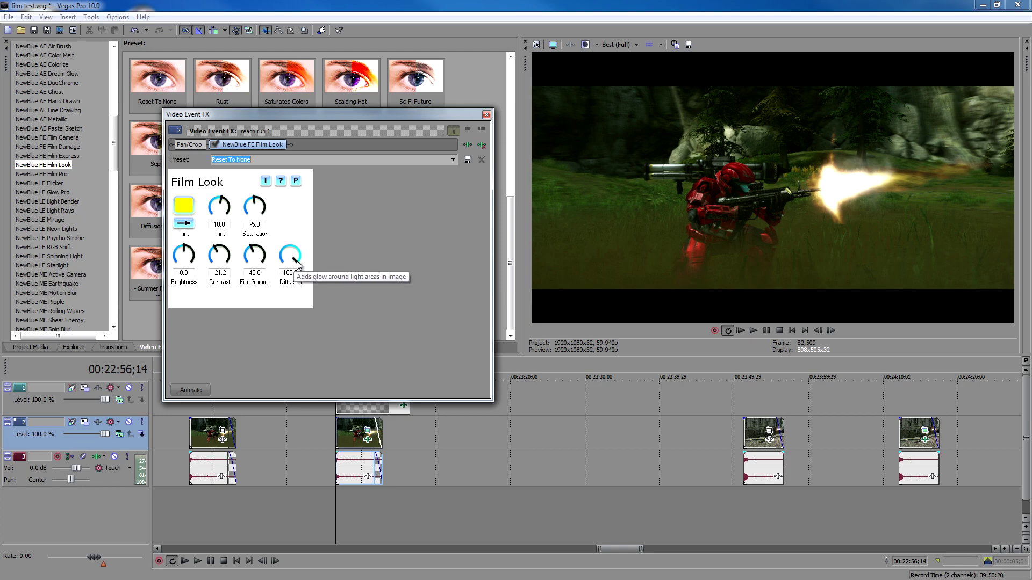
Set the Film Look Diffusion to 50.0 for a half-strength glow.
drag(298, 261, 289, 228)
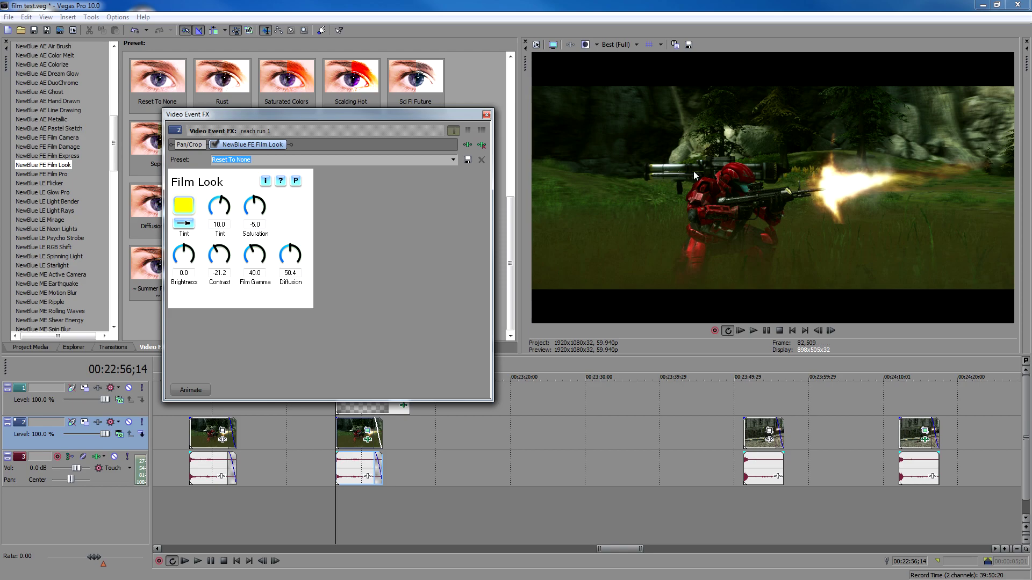
click(293, 273)
key(Return)
Close the Video Event FX window and list the NewBlue ME Active Camera presets in Video FX.
click(487, 115)
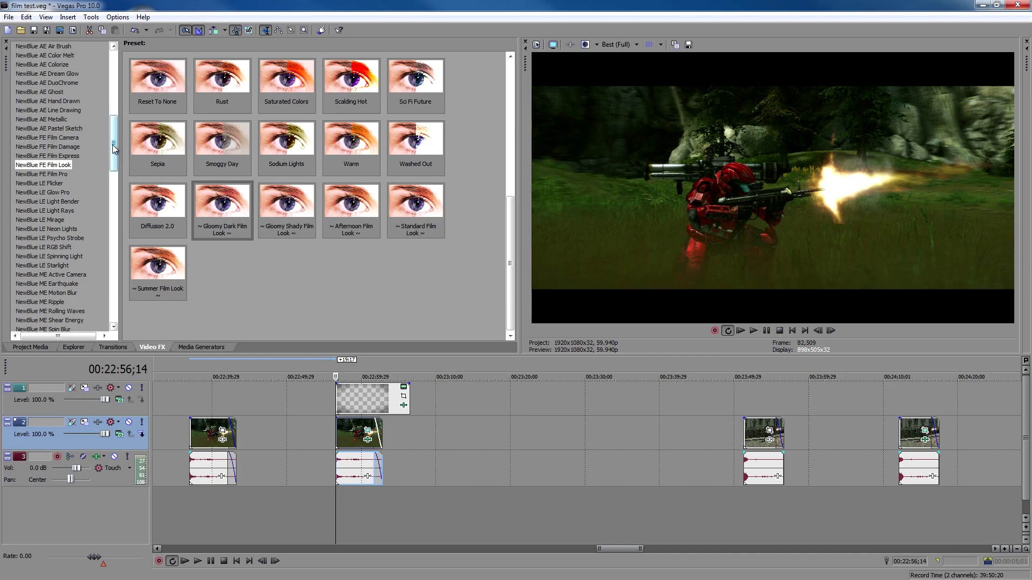
drag(111, 145, 114, 167)
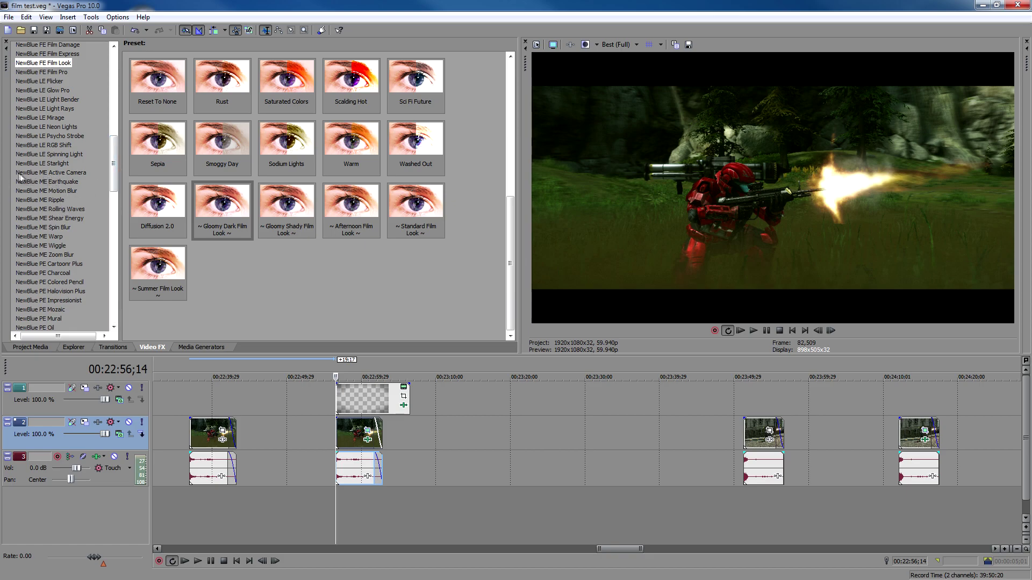
click(55, 173)
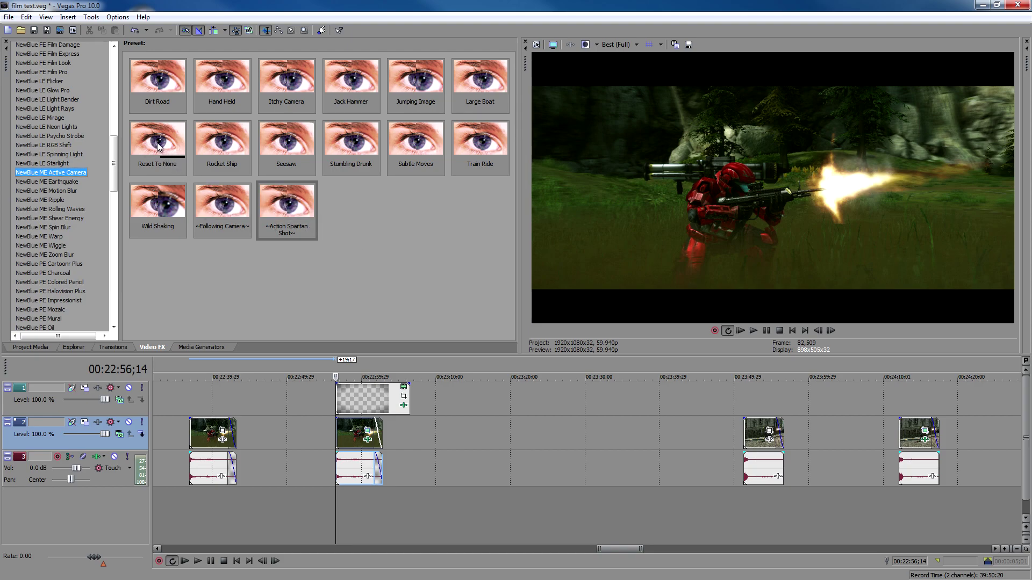
Drop the Reset To None Active Camera preset onto the track-2 clip.
drag(157, 144, 351, 434)
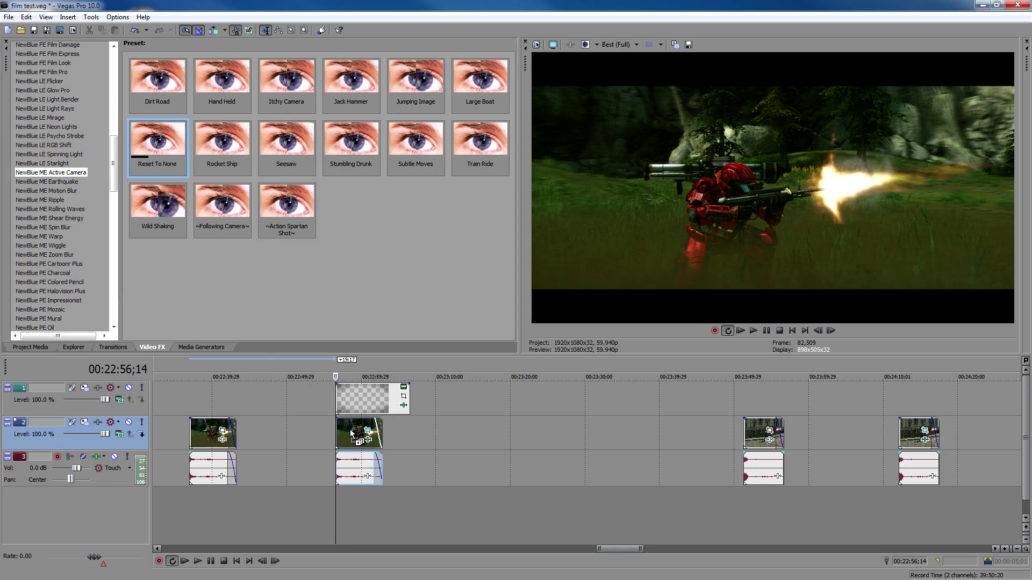
drag(351, 434, 352, 434)
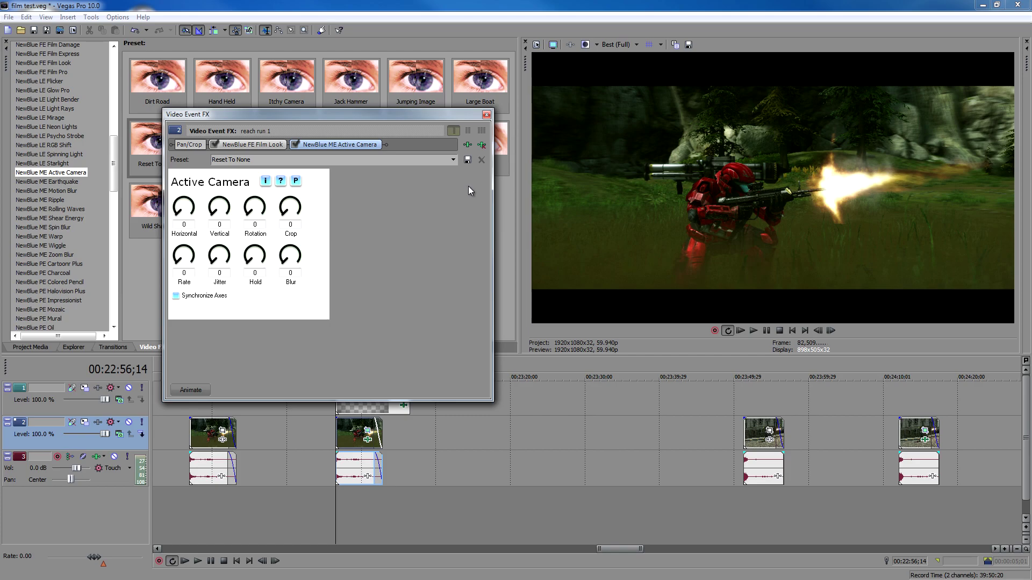
drag(404, 115, 573, 514)
drag(286, 210, 21, 428)
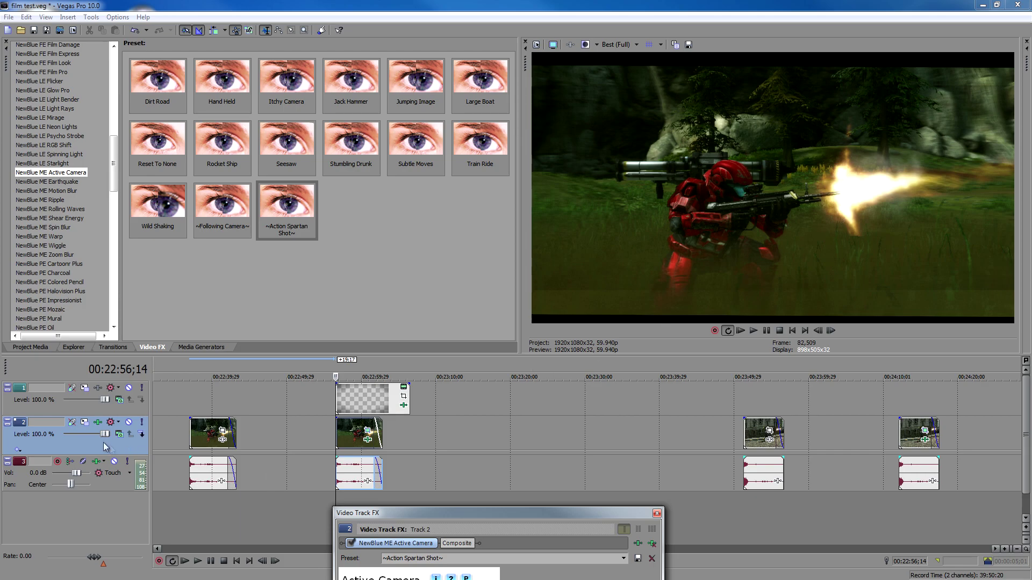
Remove the accidental track-wide Active Camera FX from track 2 and preview the second clip.
click(102, 422)
drag(537, 505, 412, 253)
click(530, 292)
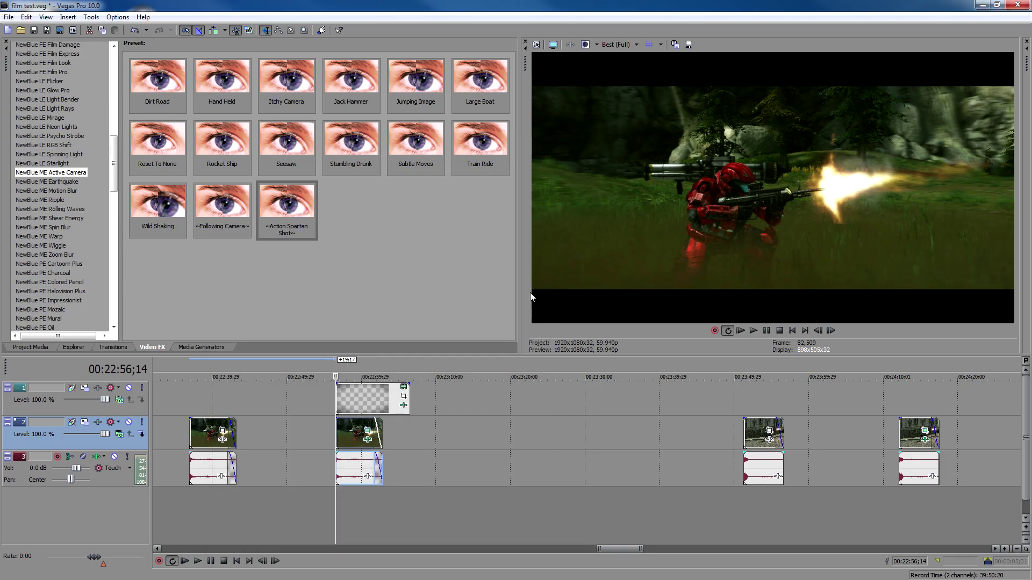
click(350, 438)
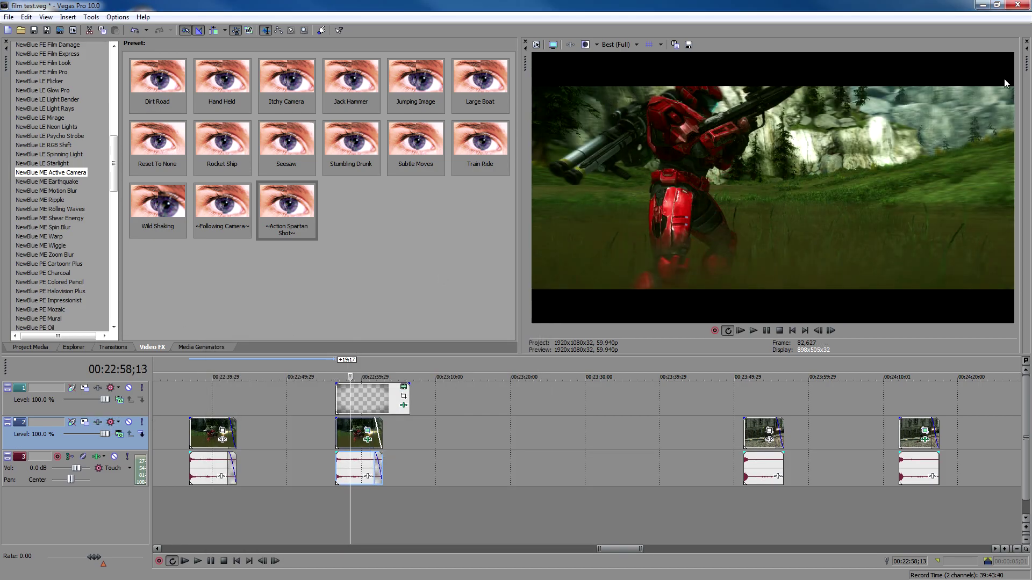
click(337, 435)
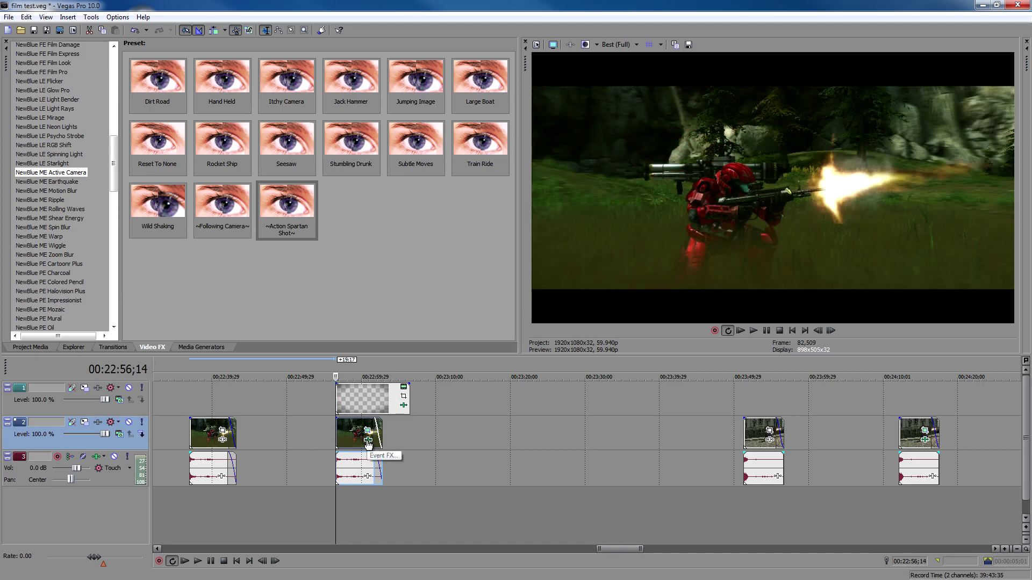
click(368, 440)
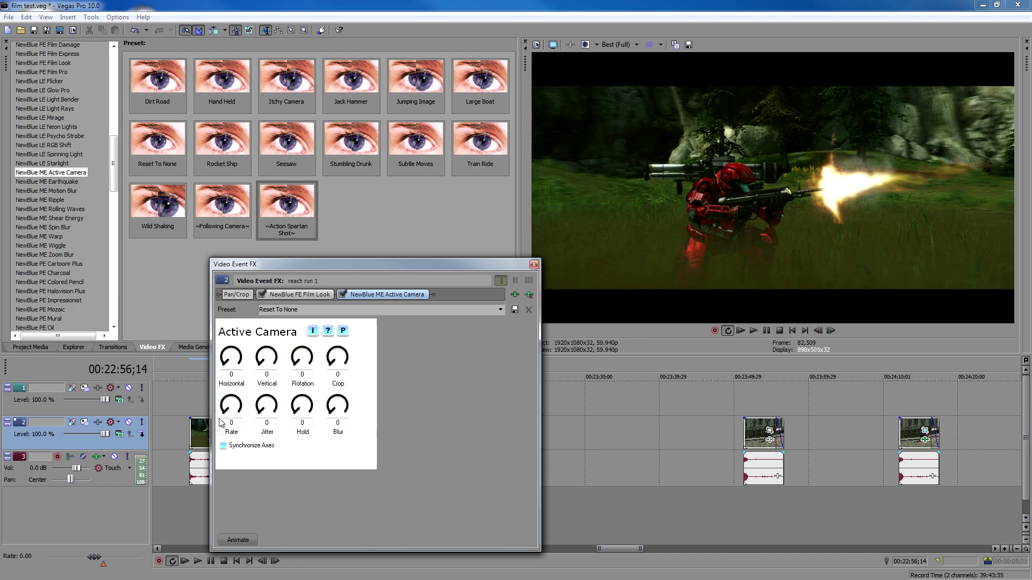
Move the Video Event FX window lower and bring up the preview quality choices.
drag(307, 282, 500, 500)
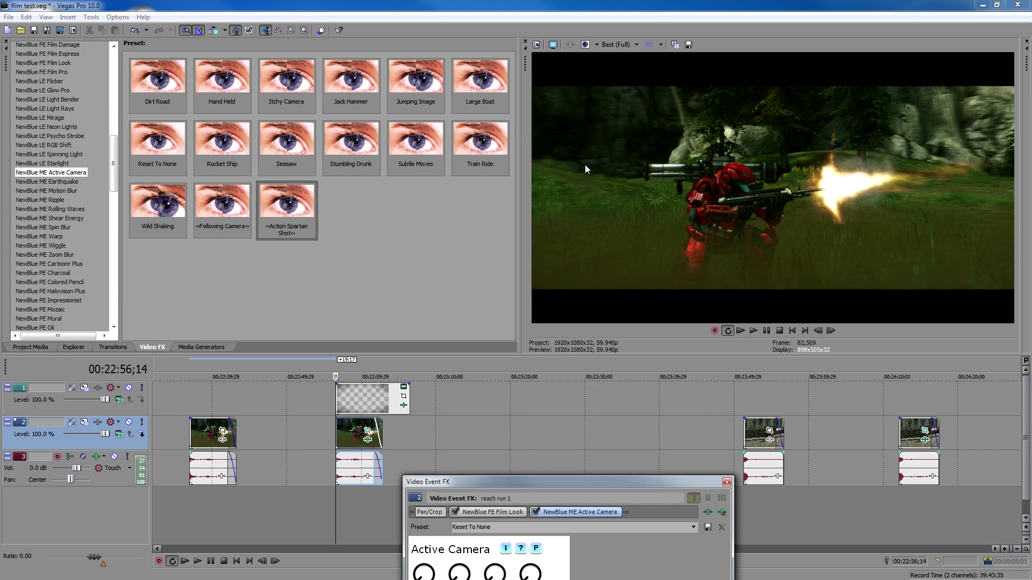
click(624, 45)
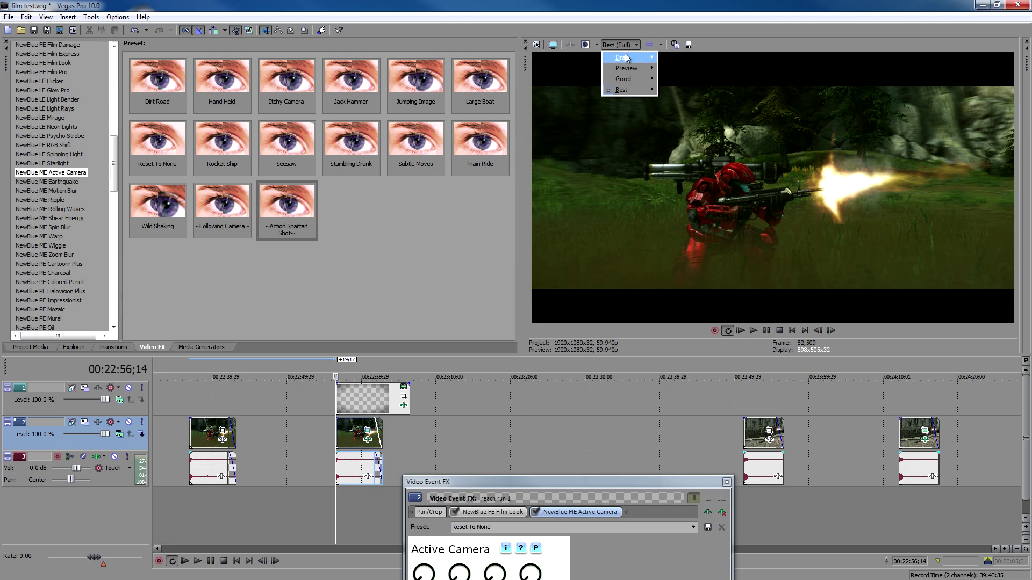
Set preview quality to Draft (Half) and move the effect window back up.
mouse_move(627, 58)
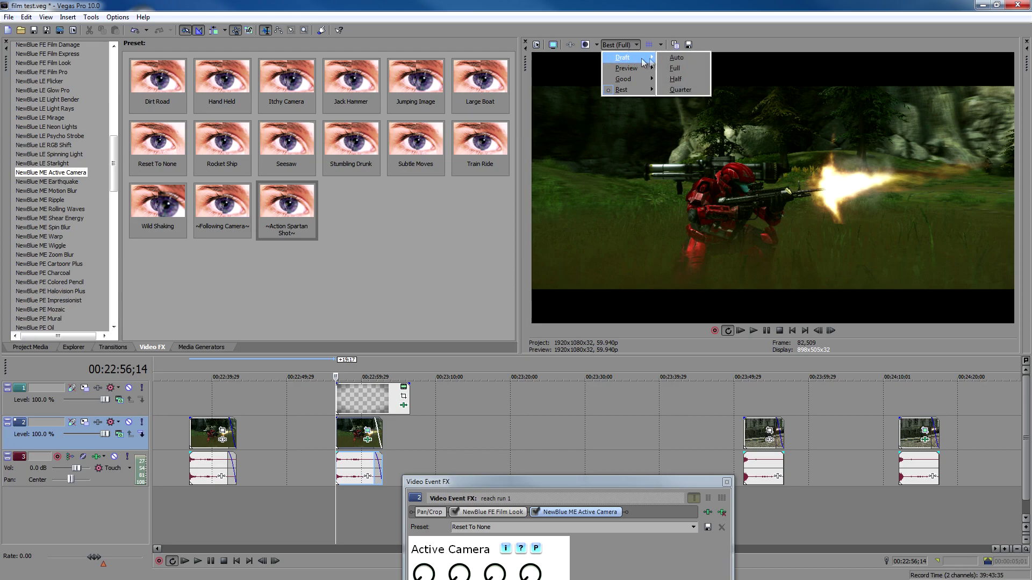
click(678, 80)
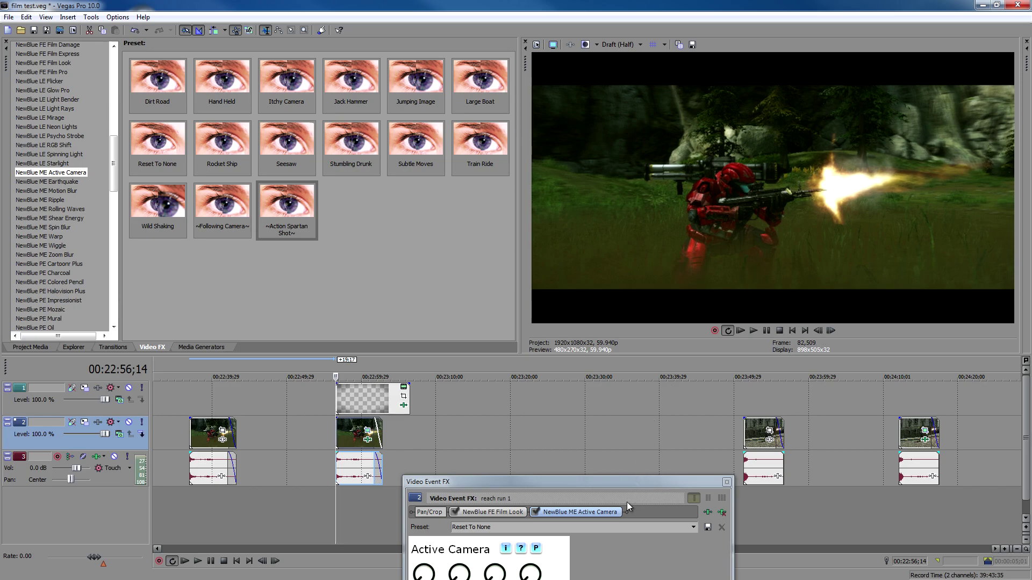
drag(624, 482, 657, 297)
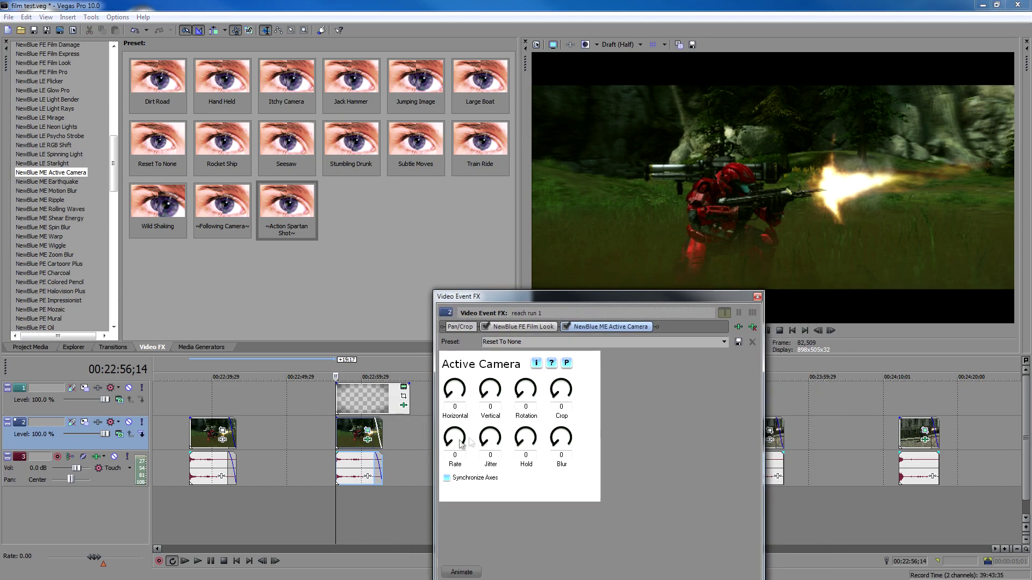
Mark a short region at the clip start and play it to watch the effect.
click(343, 504)
drag(336, 502, 365, 501)
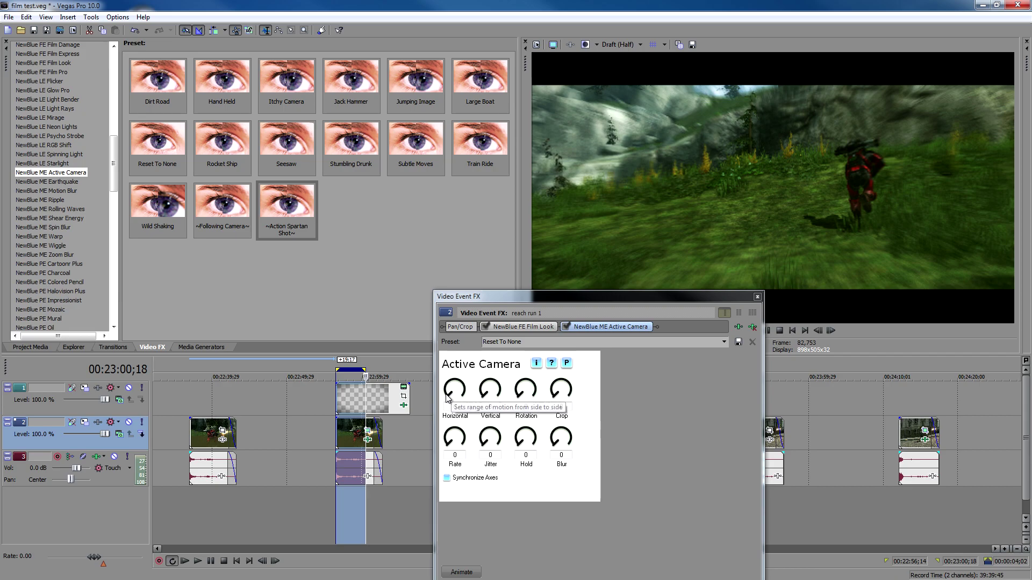
key(space)
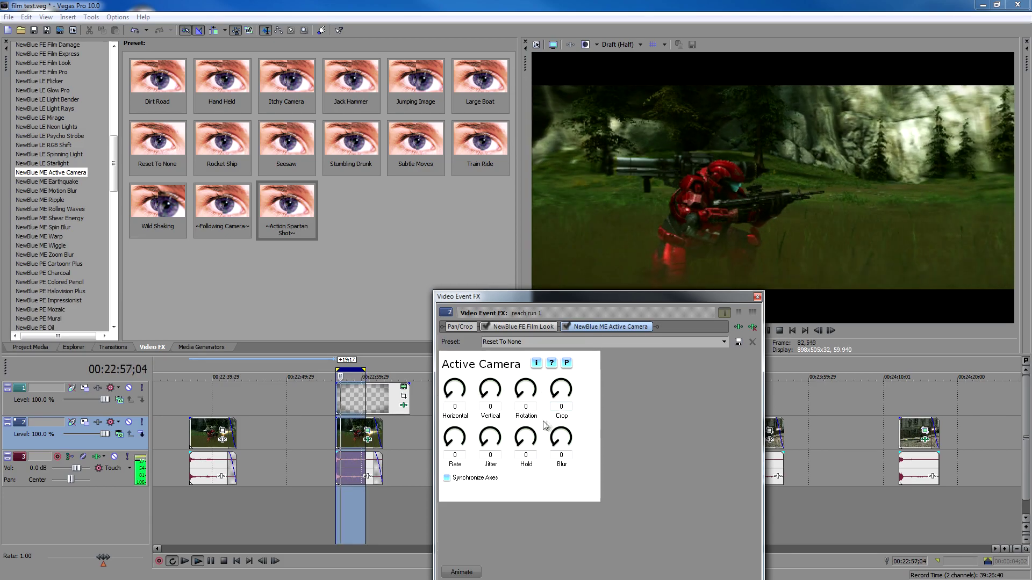
Return Horizontal shake to 0 and raise Vertical shake to 75.
click(451, 391)
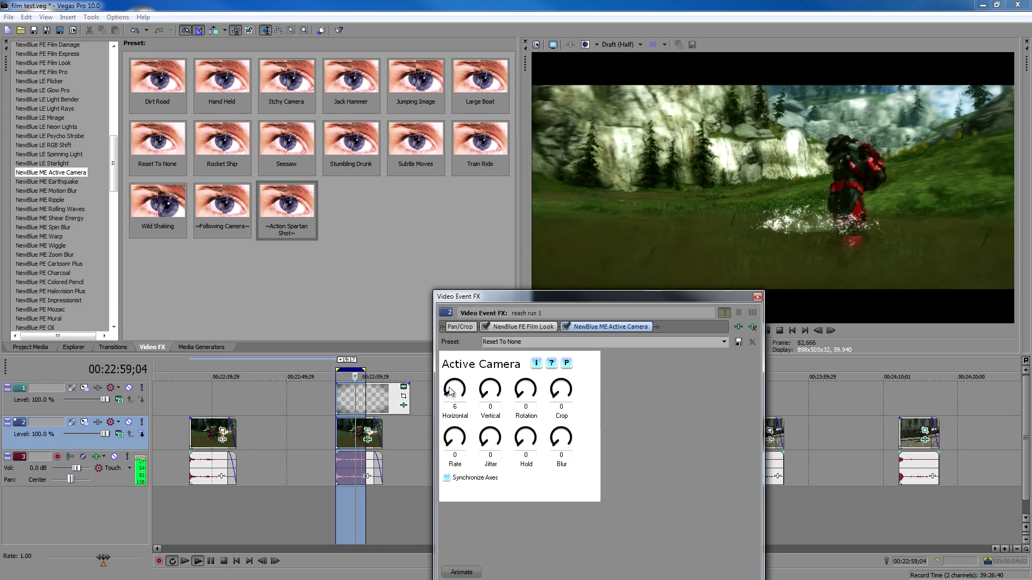
drag(452, 391, 435, 406)
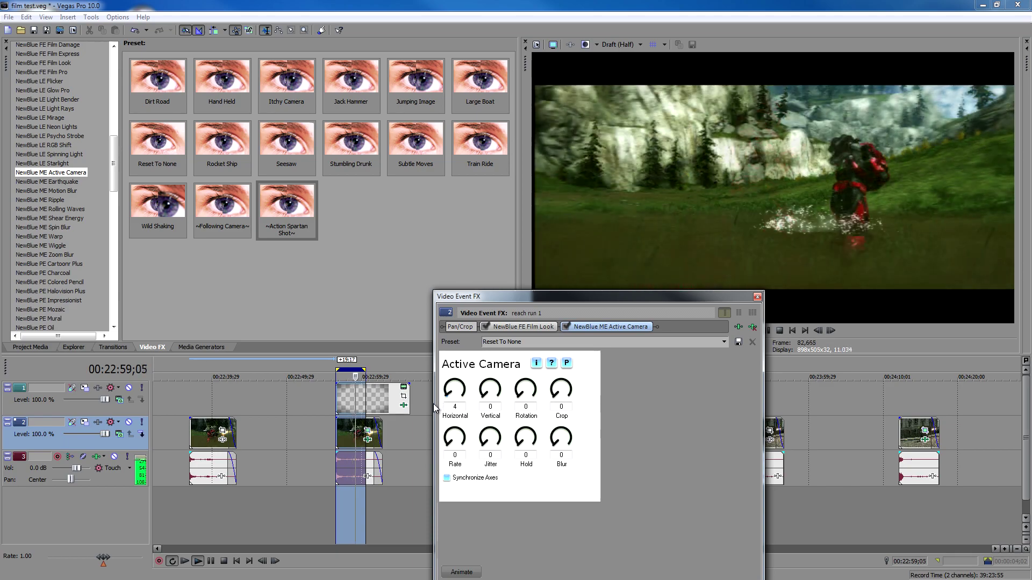
drag(455, 389, 481, 395)
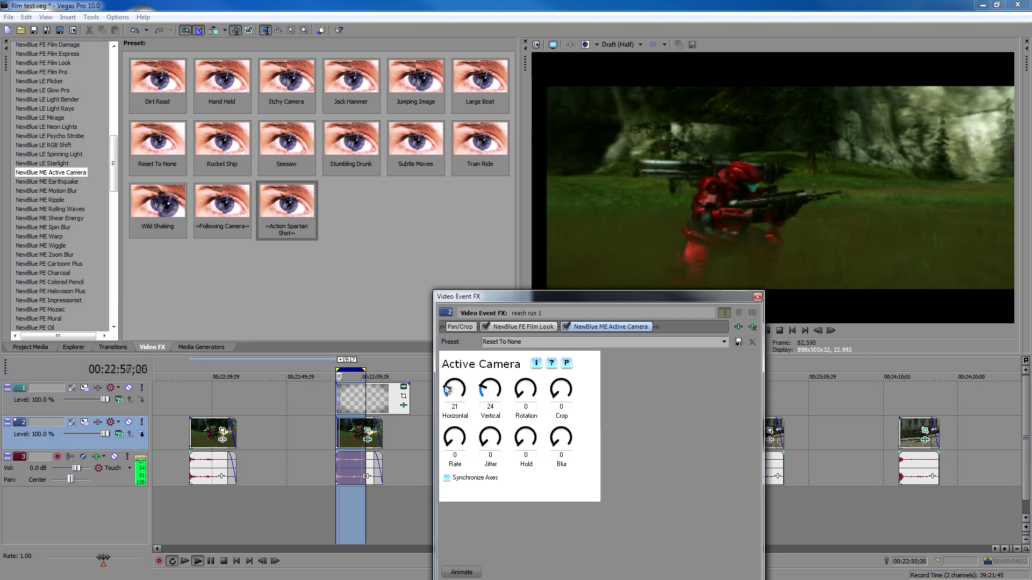
drag(447, 391, 441, 401)
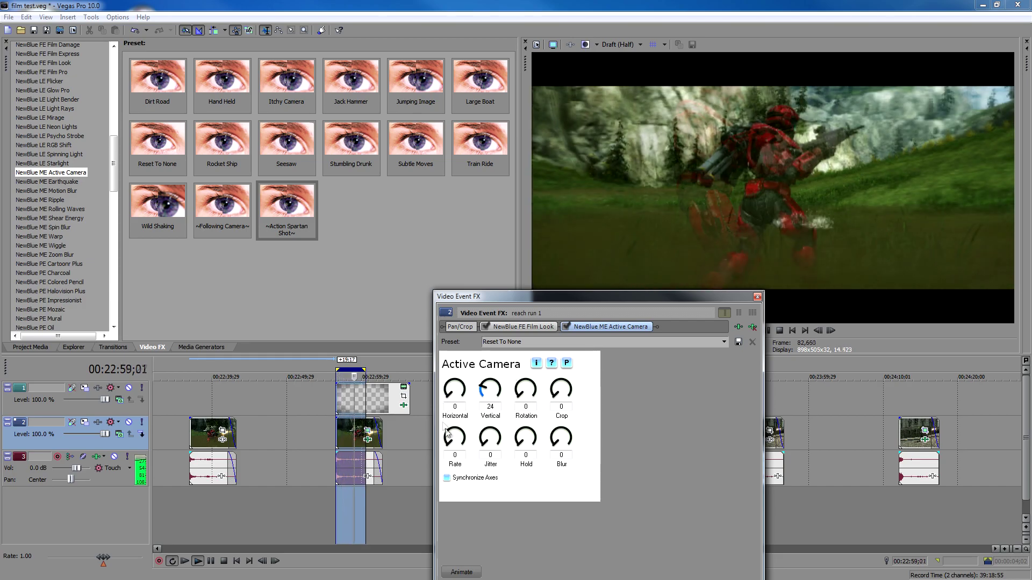
drag(489, 389, 481, 433)
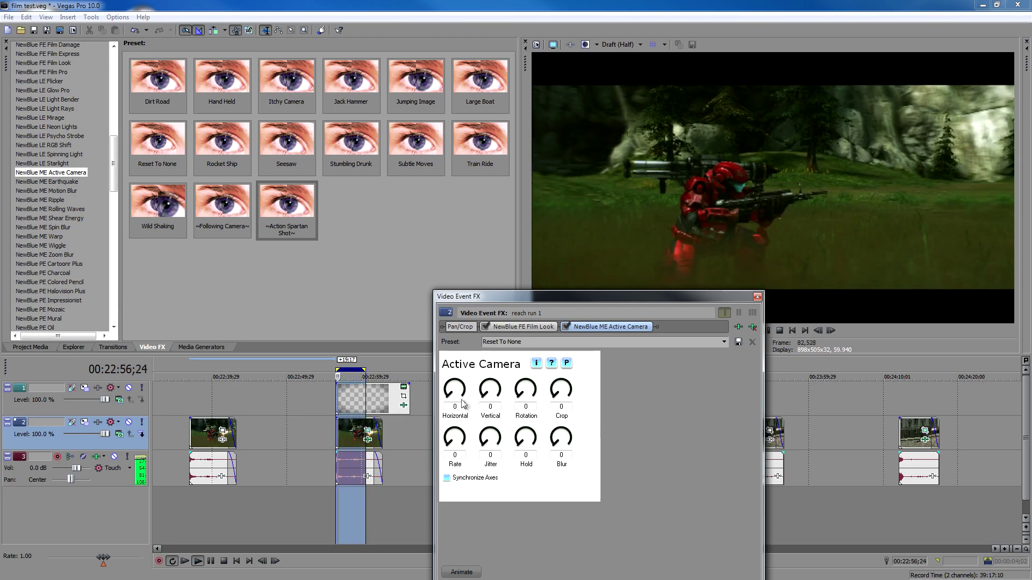
drag(448, 399, 414, 444)
drag(487, 398, 527, 366)
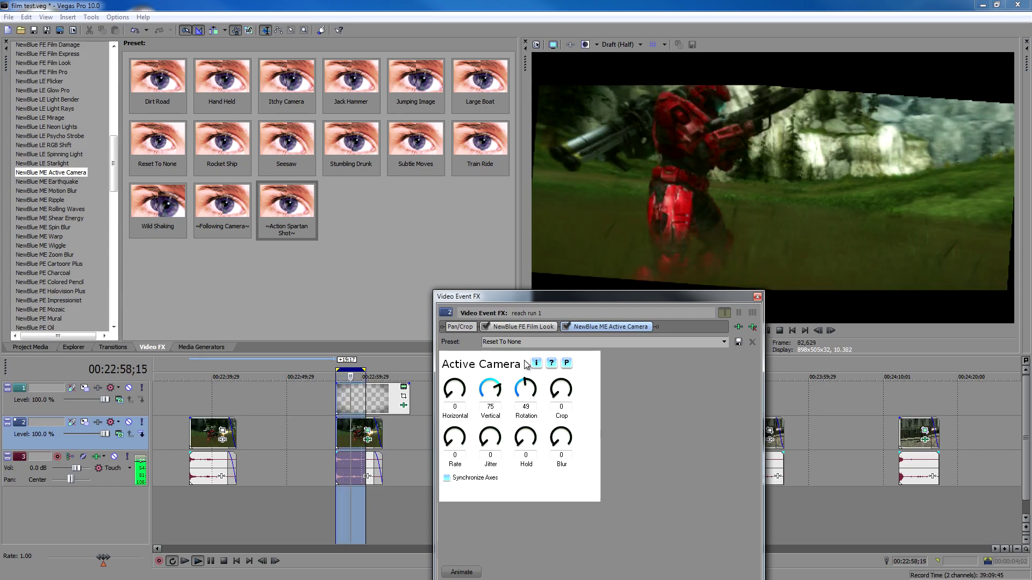
Set Active Camera Rotation to 78 and Crop to 39.
mouse_move(558, 401)
mouse_down()
mouse_move(584, 368)
mouse_move(608, 377)
mouse_move(585, 413)
mouse_move(588, 399)
mouse_move(535, 428)
mouse_move(549, 388)
mouse_up()
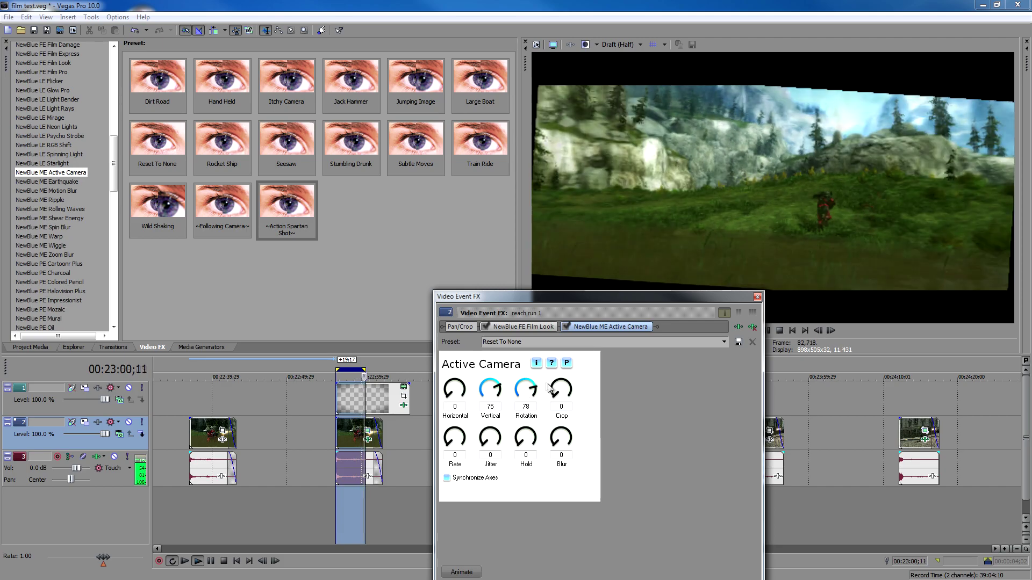
drag(661, 296, 382, 247)
drag(273, 344, 277, 329)
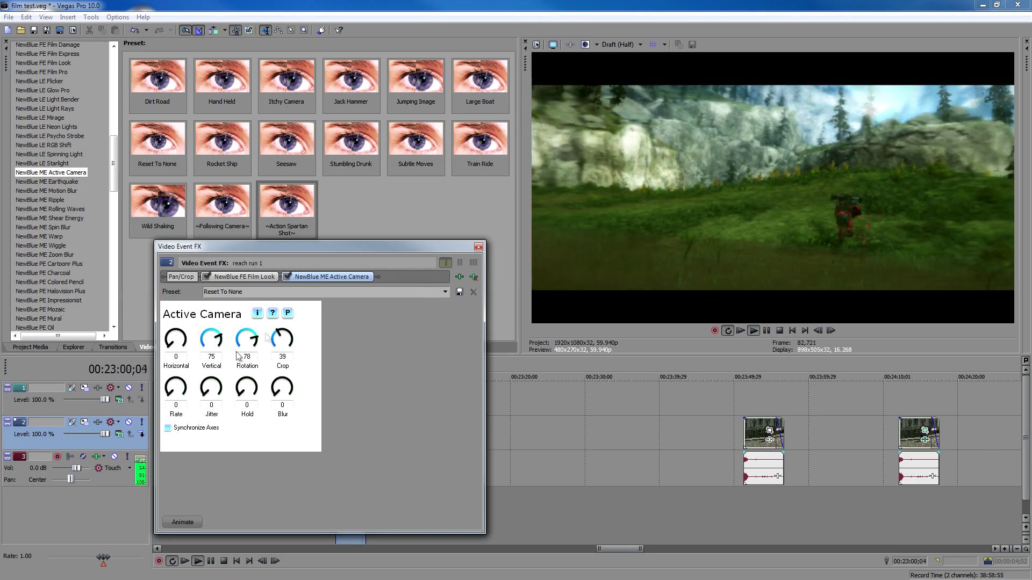
Set the Active Camera Rate to 25 and Jitter to 47.
click(167, 394)
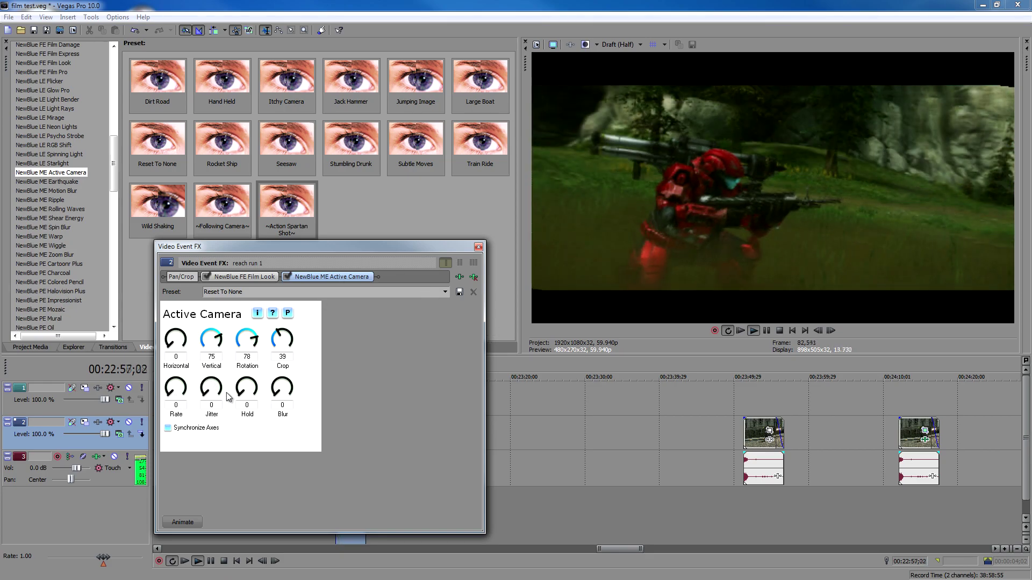
click(166, 385)
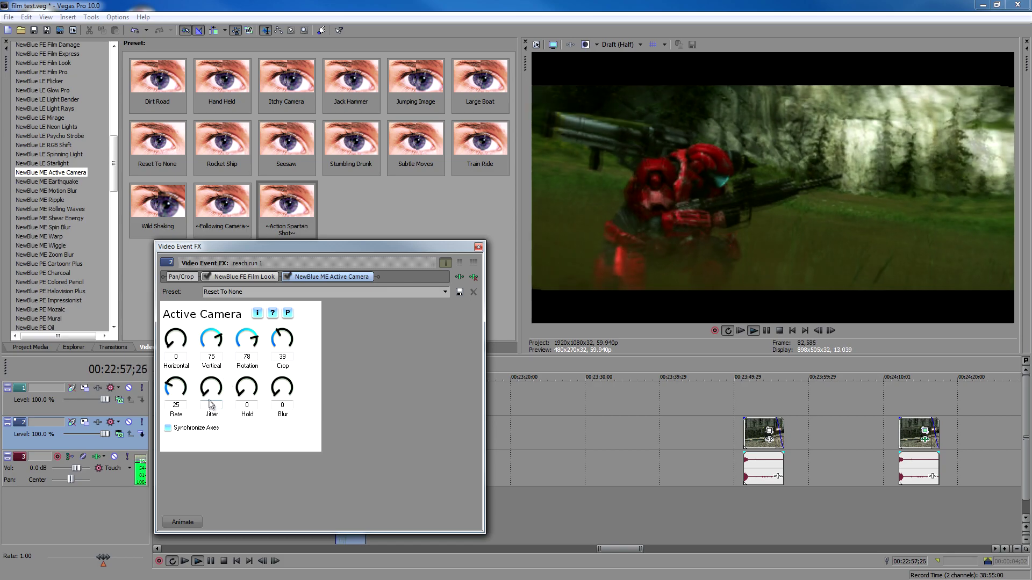
drag(209, 405, 232, 387)
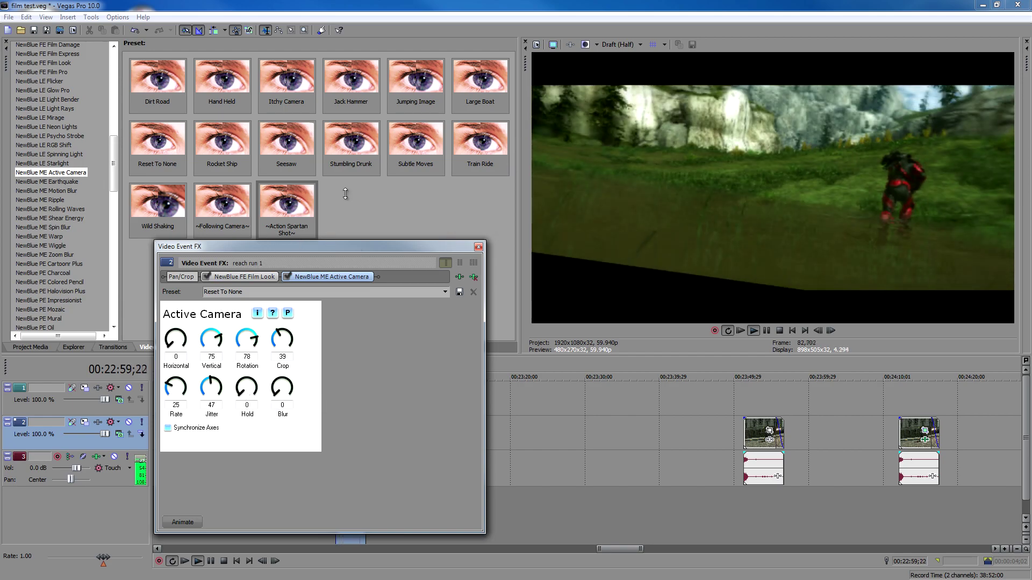
Move the effect window aside, select the track 1 event and return to 22:56;14.
drag(336, 243, 628, 248)
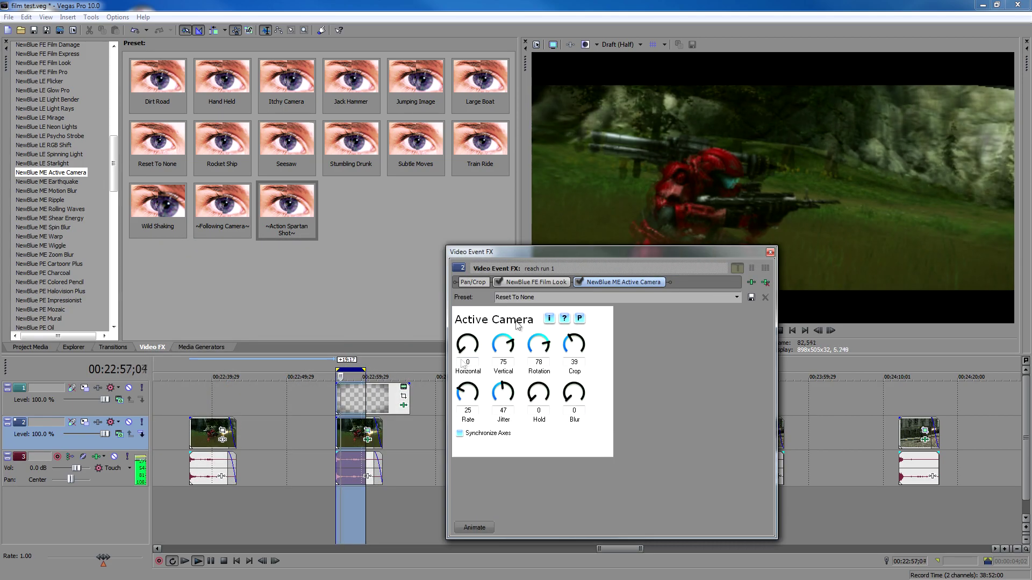
click(347, 398)
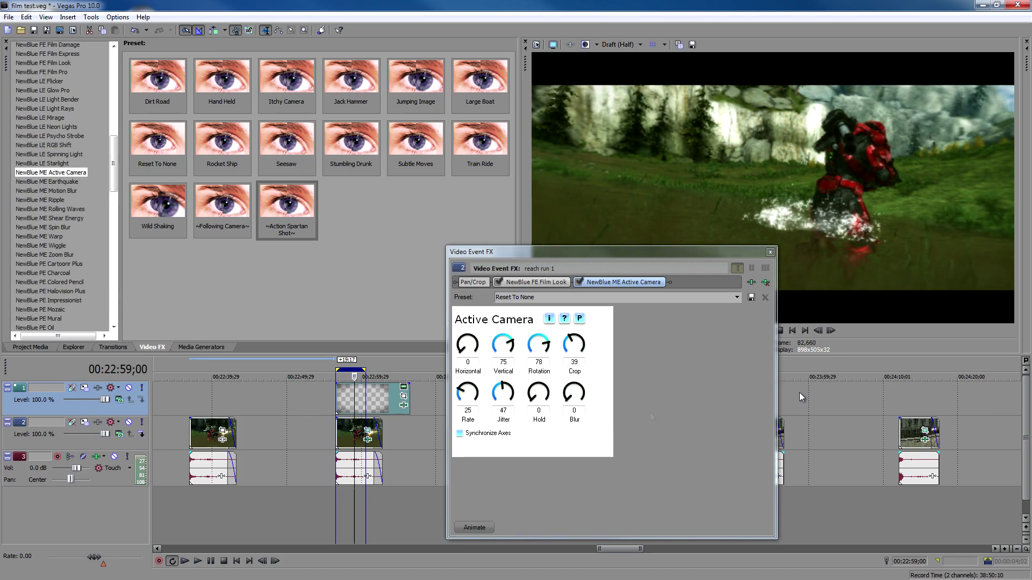
drag(833, 398, 849, 397)
click(337, 409)
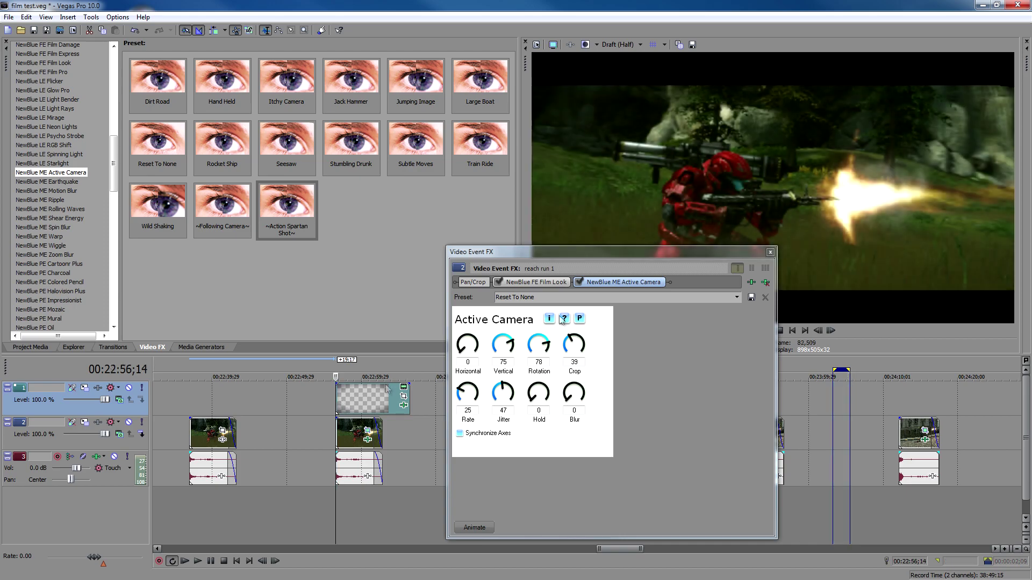
Apply the Active Camera preset 'Action Spartan Shot' and close the Video Event FX window.
click(737, 299)
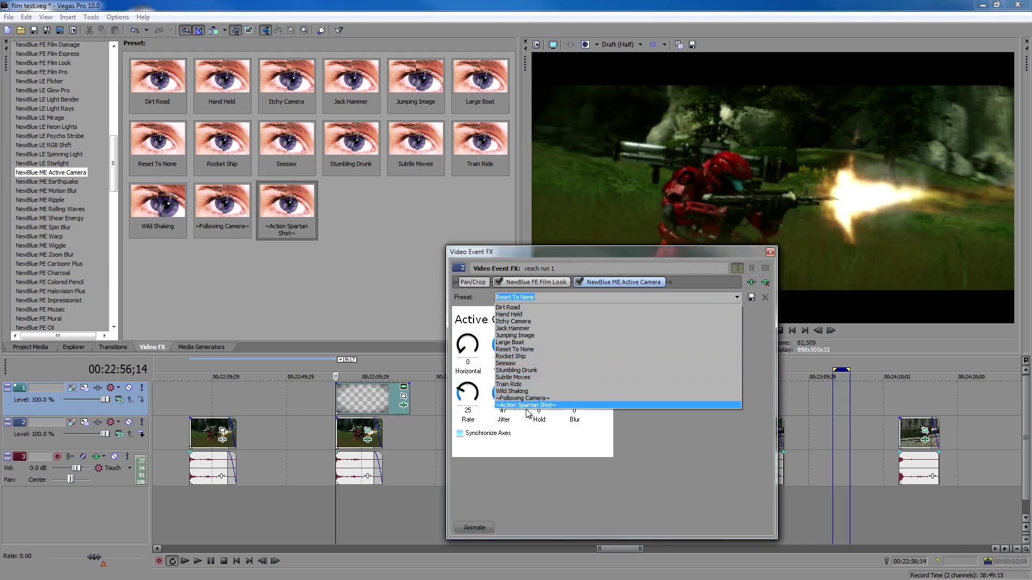
click(526, 406)
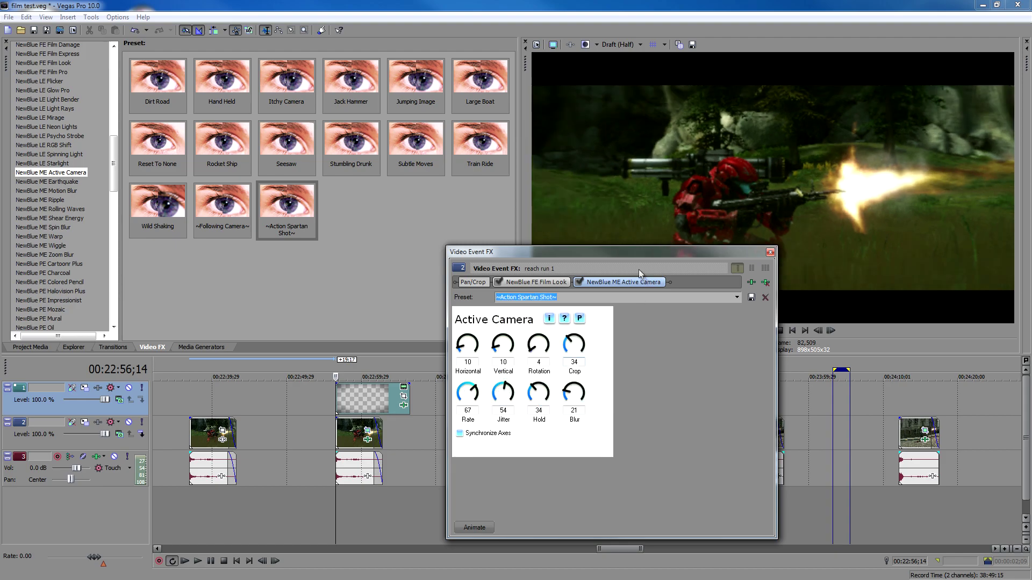
drag(640, 252, 269, 79)
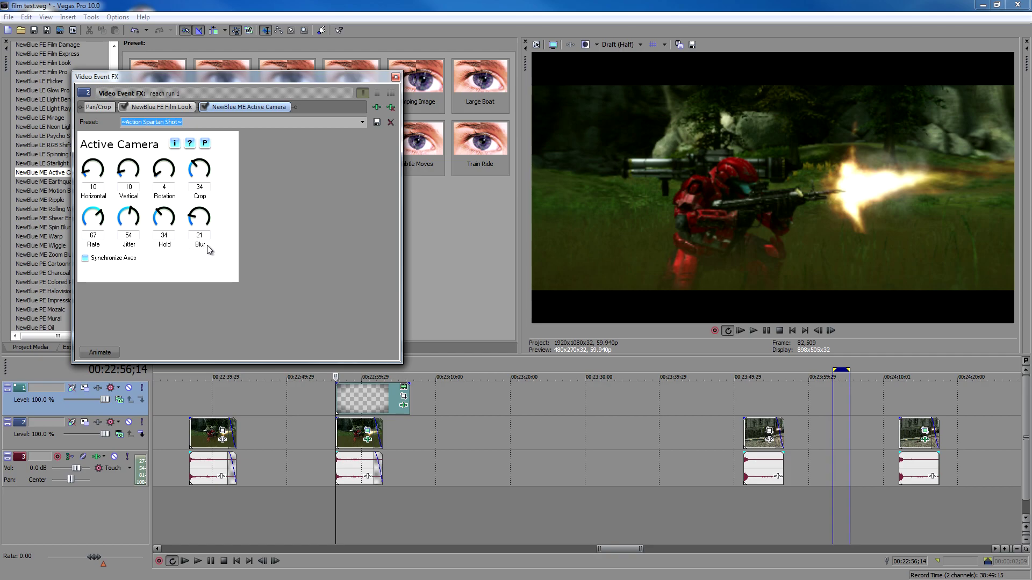
click(395, 78)
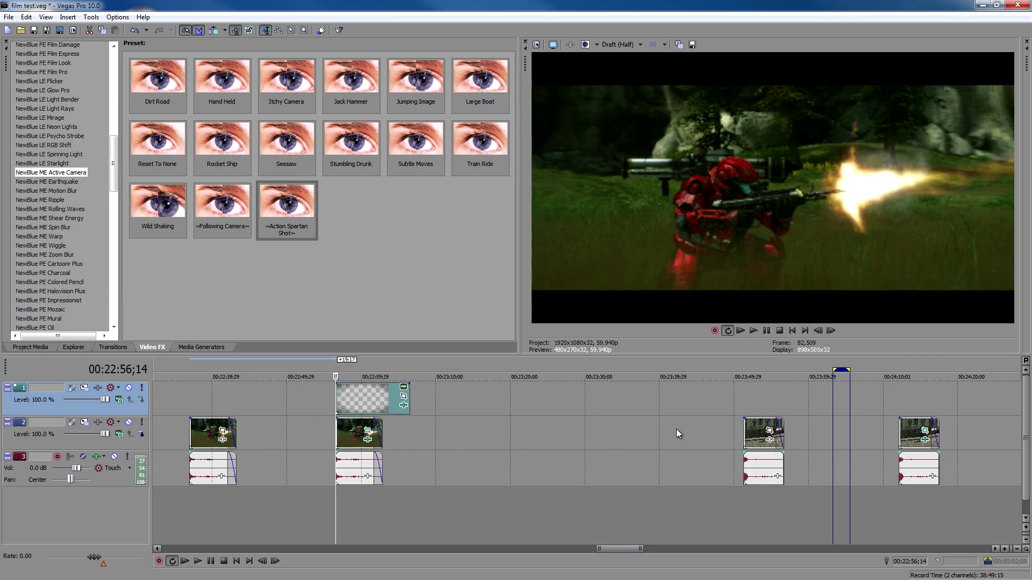
Set preview quality to Best (Full), then compare the first and second track 2 clips.
click(628, 44)
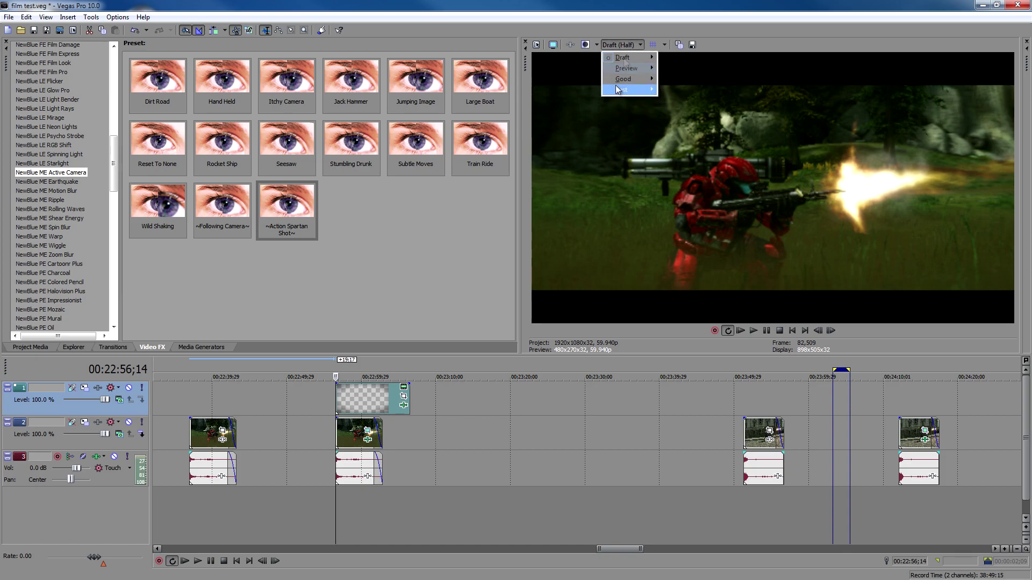
mouse_move(617, 89)
click(676, 101)
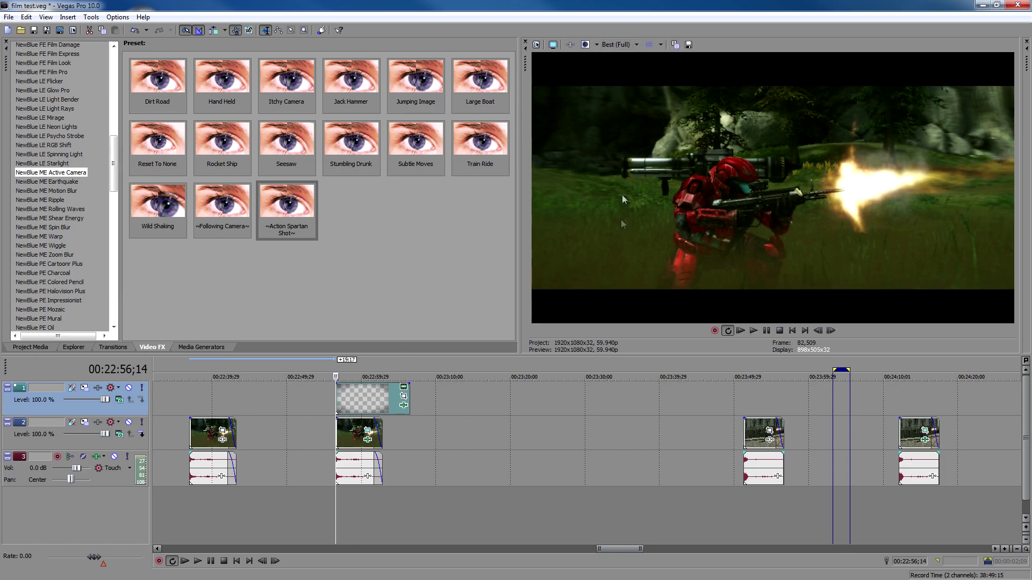
click(194, 437)
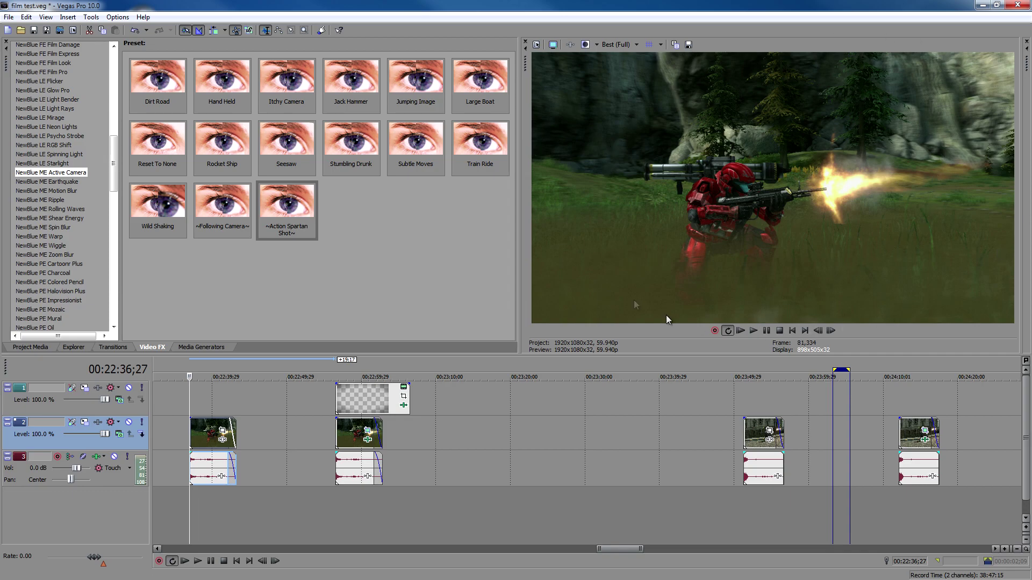
click(335, 428)
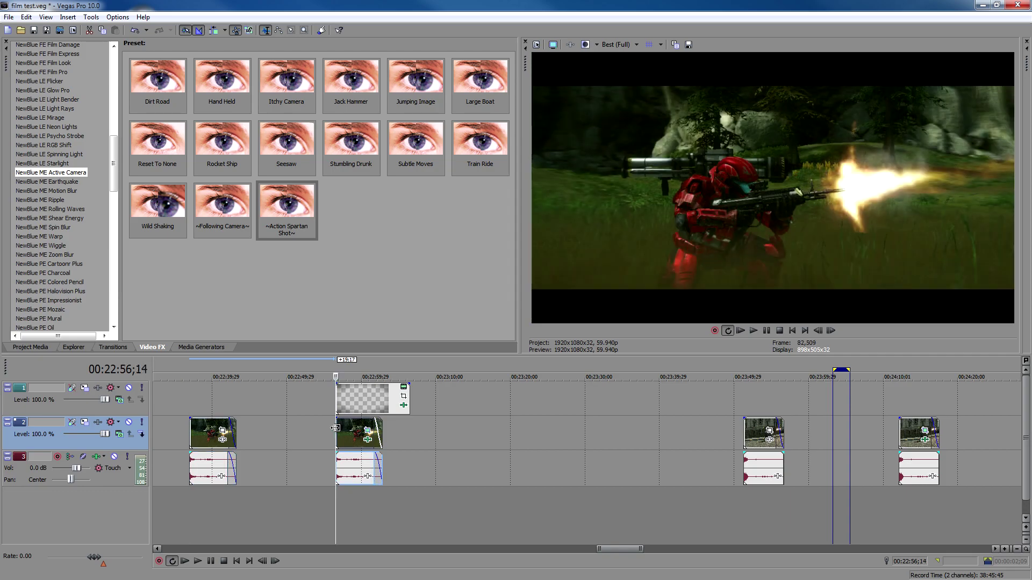